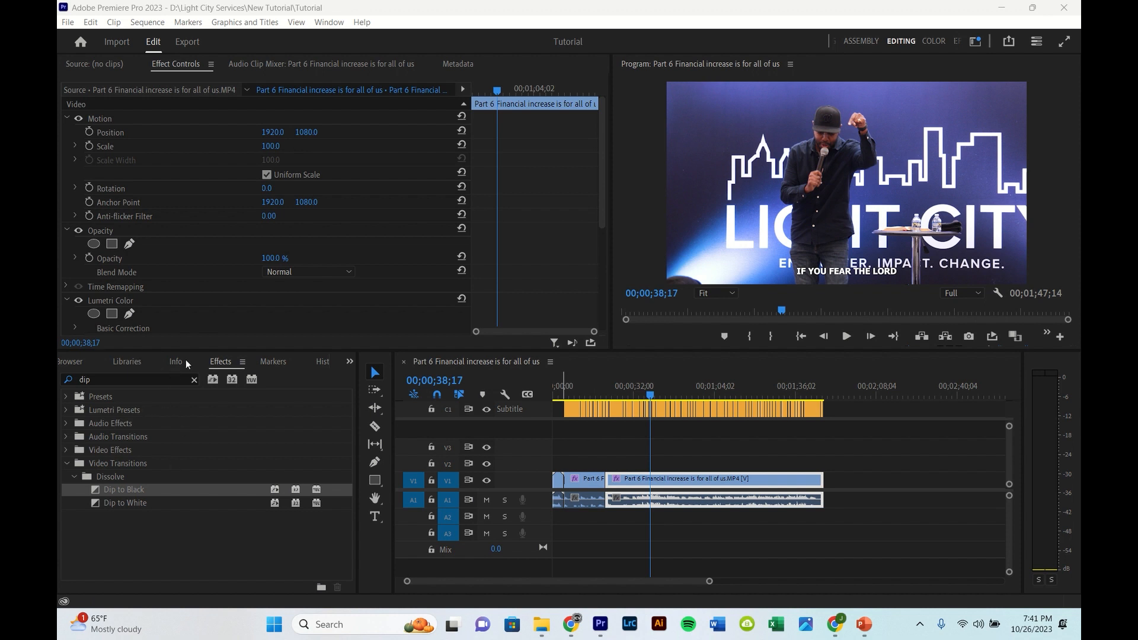
- Place bible verse box animation.mov on V2 so it starts with the caption "The Lord has been mindful of us" at about 00;00;11;08
{"action": "scroll", "coordinate": [186, 359], "scroll_direction": "up", "scroll_amount": 4}
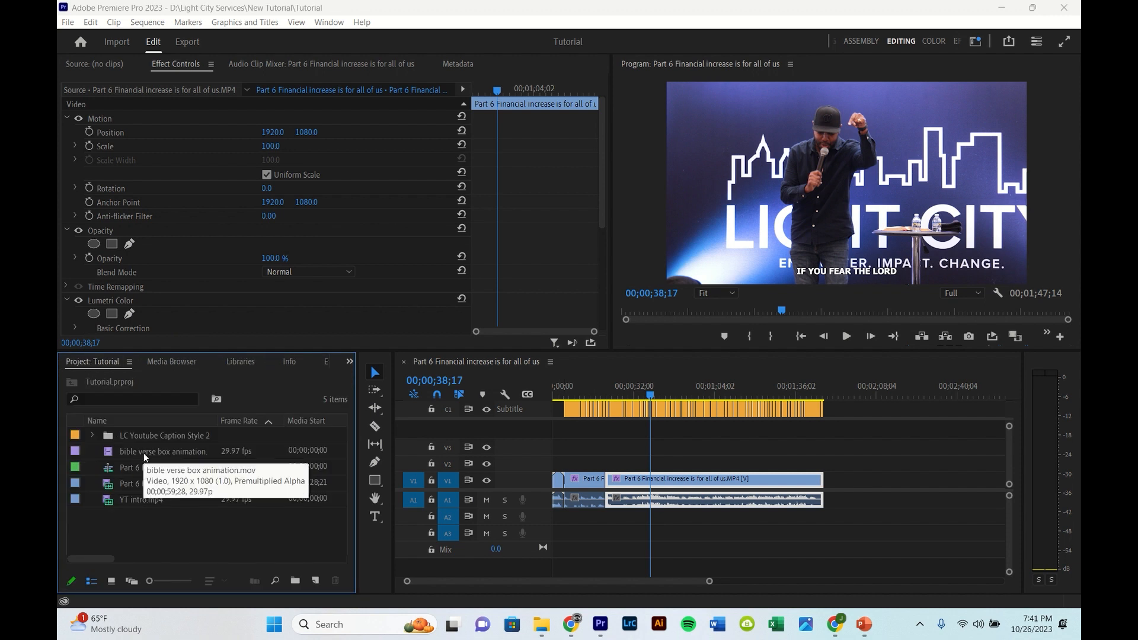
{"action": "left_click_drag", "start_coordinate": [143, 453], "coordinate": [561, 457]}
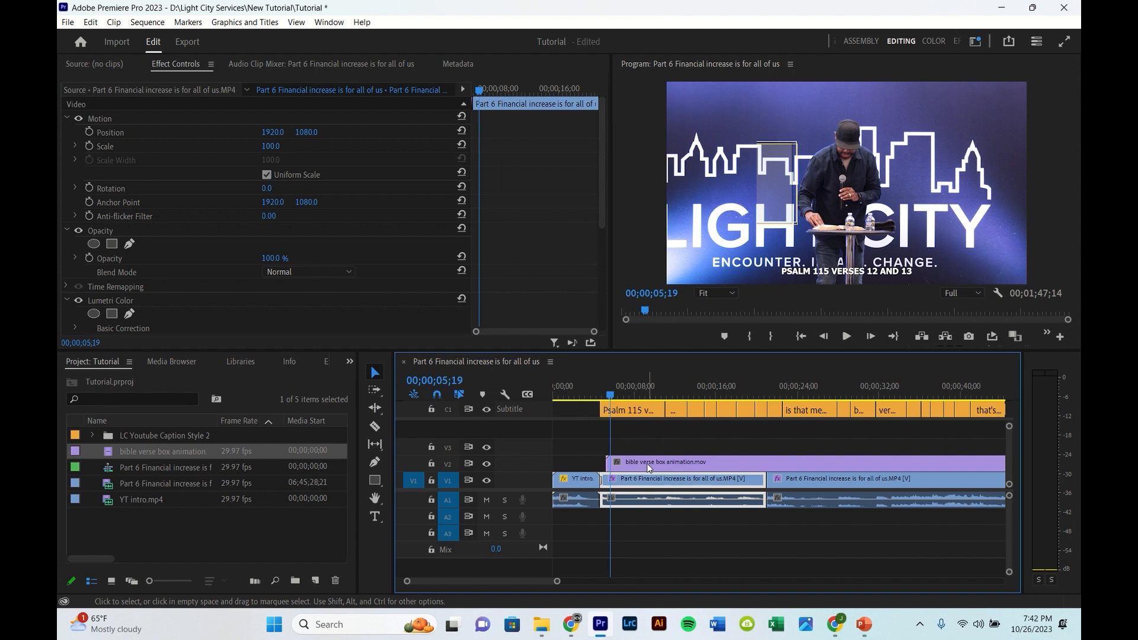
{"action": "left_click_drag", "start_coordinate": [642, 464], "coordinate": [677, 458]}
{"action": "left_click", "coordinate": [667, 386]}
{"action": "key", "text": "space"}
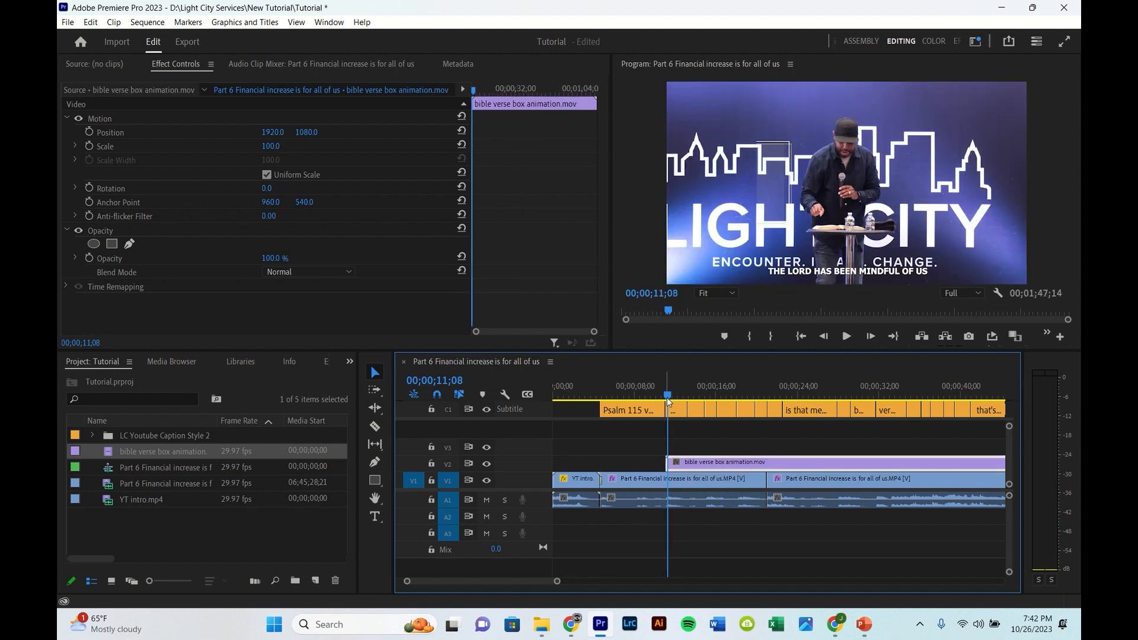
- Scale the bible verse box animation clip to 238 and set its horizontal position to 2273
{"action": "left_click_drag", "start_coordinate": [667, 397], "coordinate": [692, 397]}
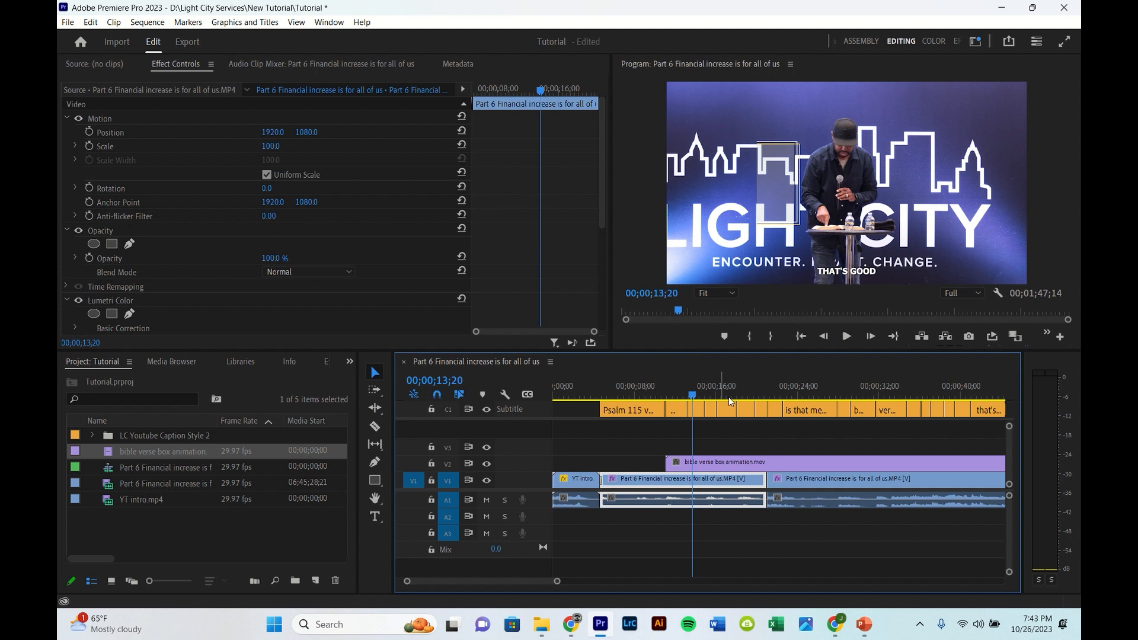
{"action": "left_click", "coordinate": [711, 462]}
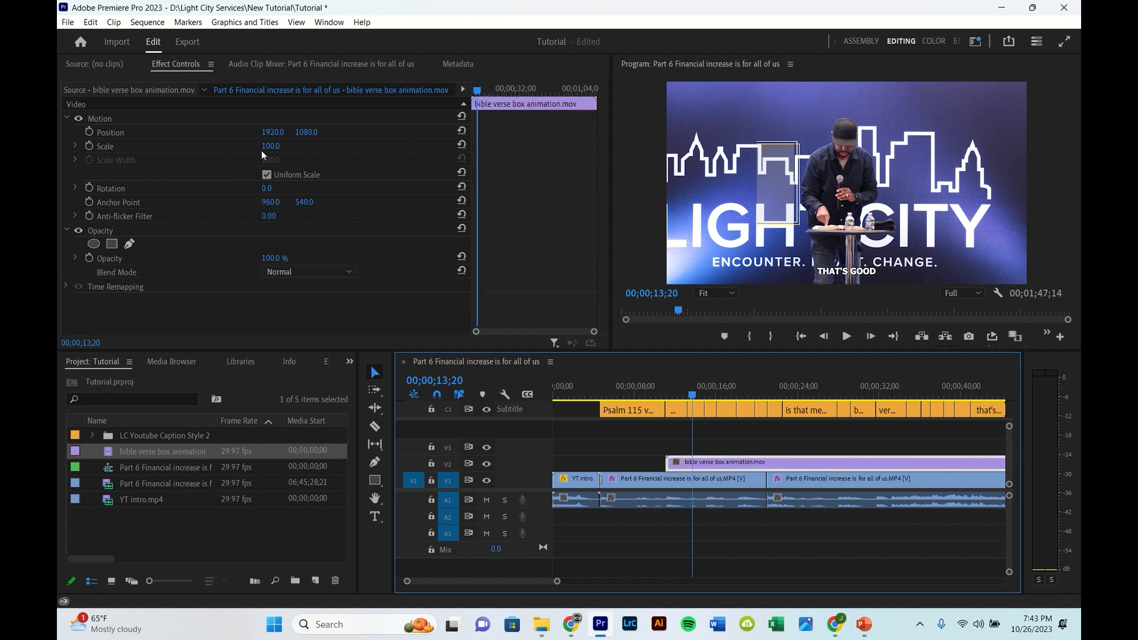
{"action": "left_click", "coordinate": [280, 144]}
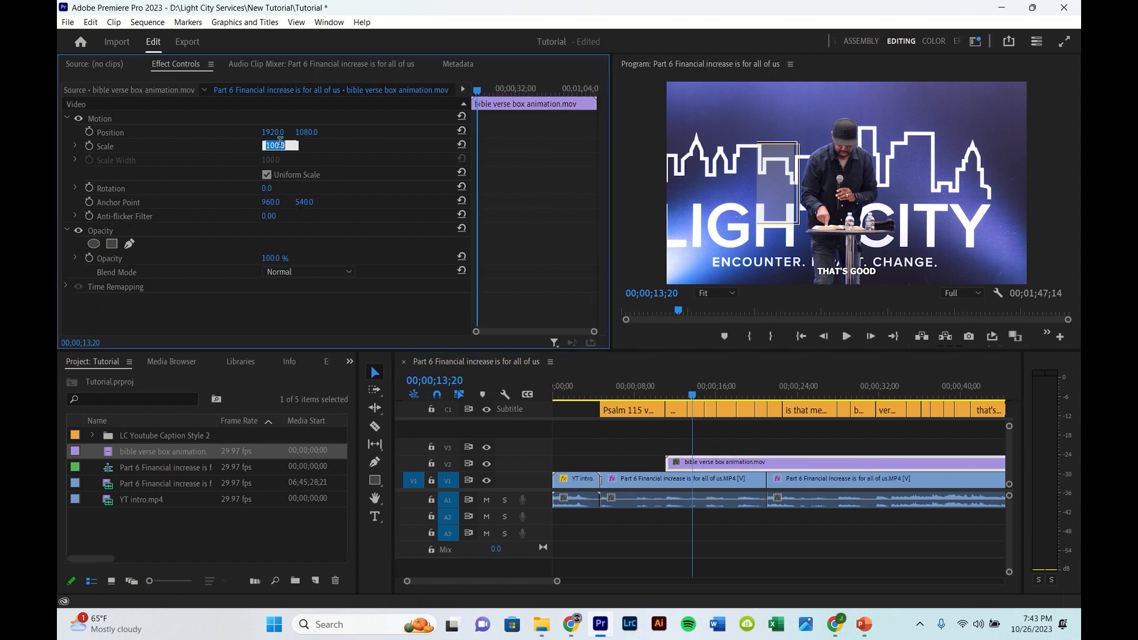
{"action": "type", "text": "238"}
{"action": "key", "text": "Return"}
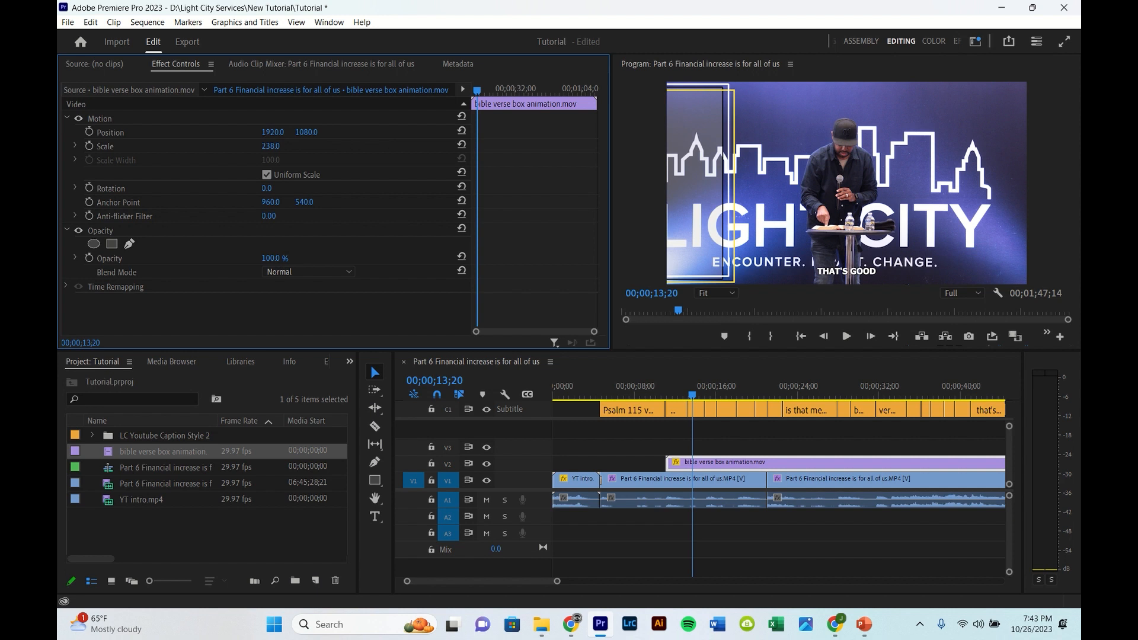
{"action": "left_click_drag", "start_coordinate": [272, 132], "coordinate": [481, 131]}
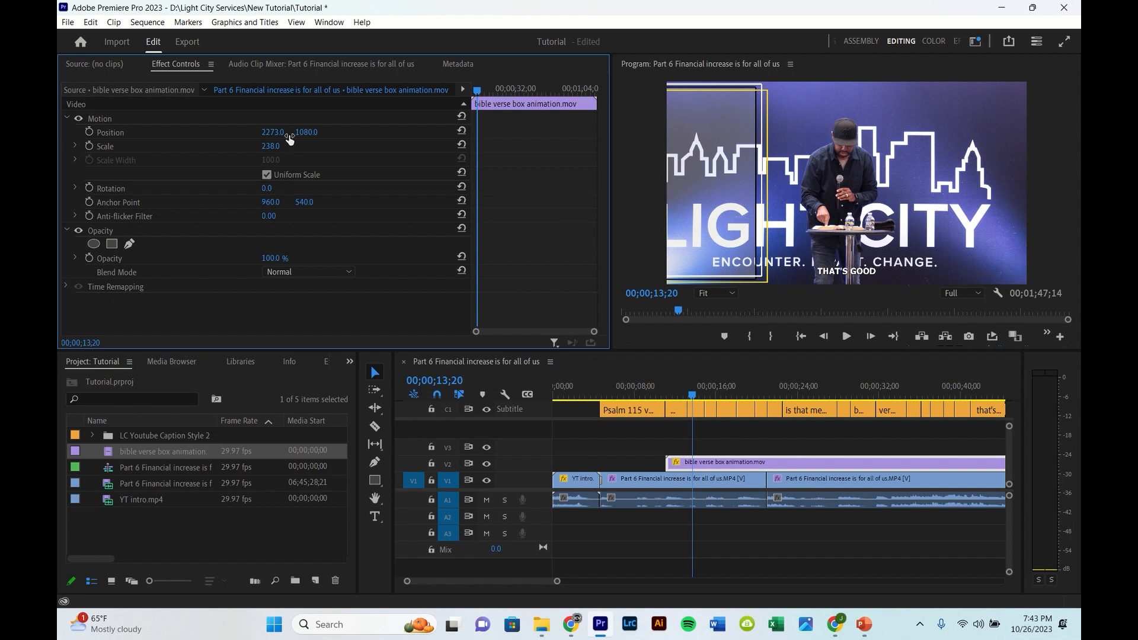
- Save the project and play the sequence briefly from the start of the verse box animation
{"action": "key", "text": "ctrl+s"}
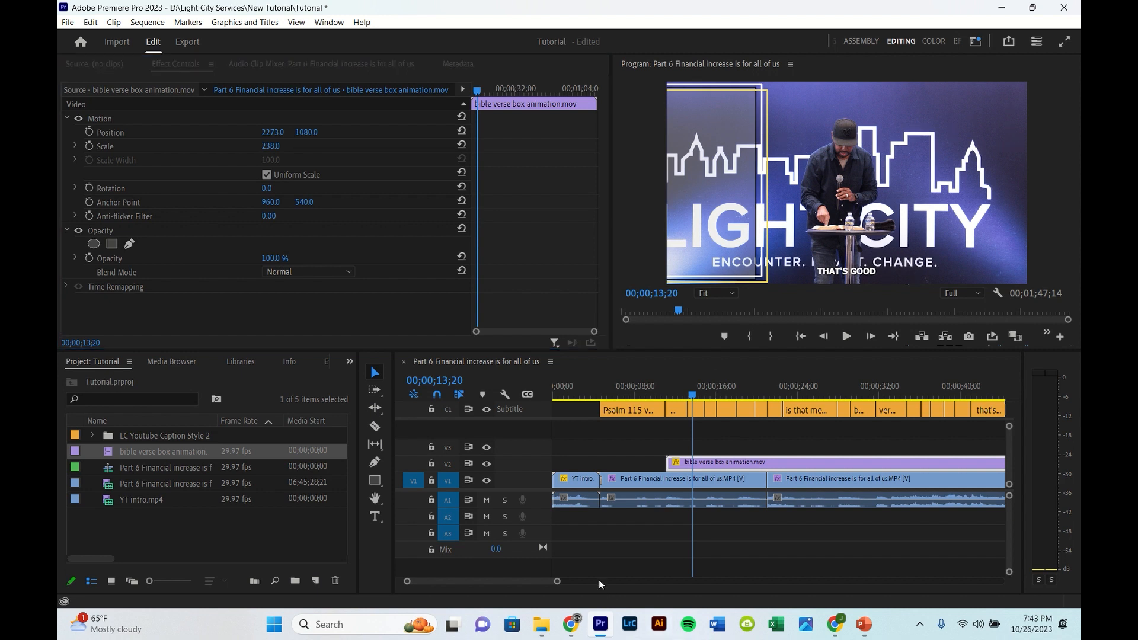
{"action": "left_click", "coordinate": [663, 384]}
{"action": "key", "text": "space"}
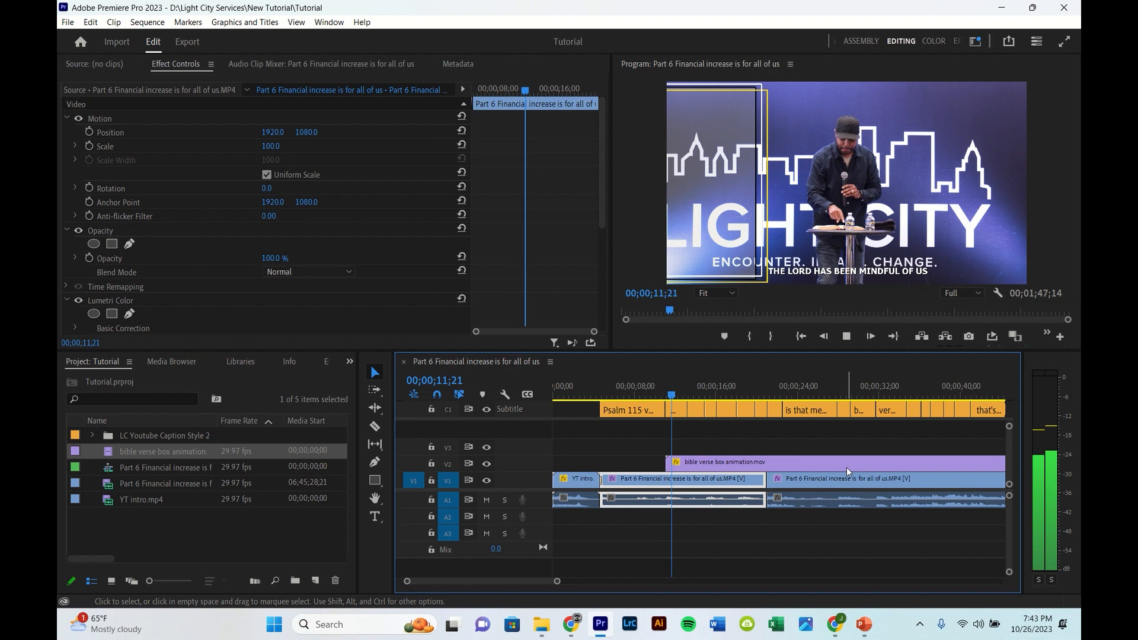
{"action": "key", "text": "space"}
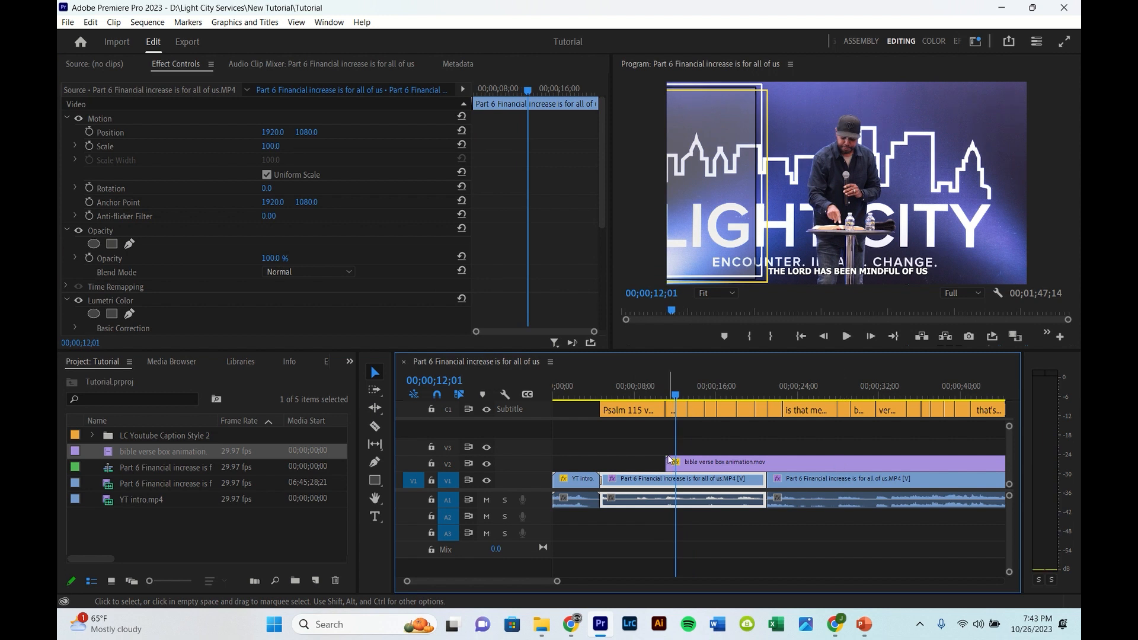
- Start a new text layer near the upper-left corner of the verse box and switch to the Captions and Graphics workspace
{"action": "scroll", "coordinate": [712, 445], "scroll_direction": "down", "scroll_amount": 5}
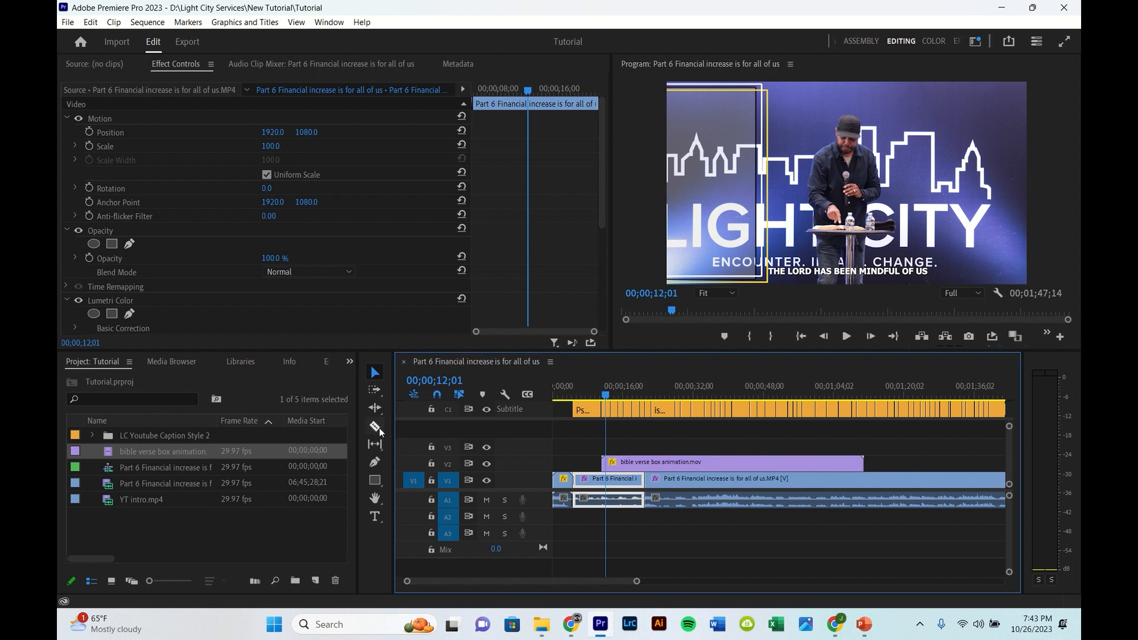
{"action": "left_click", "coordinate": [375, 517]}
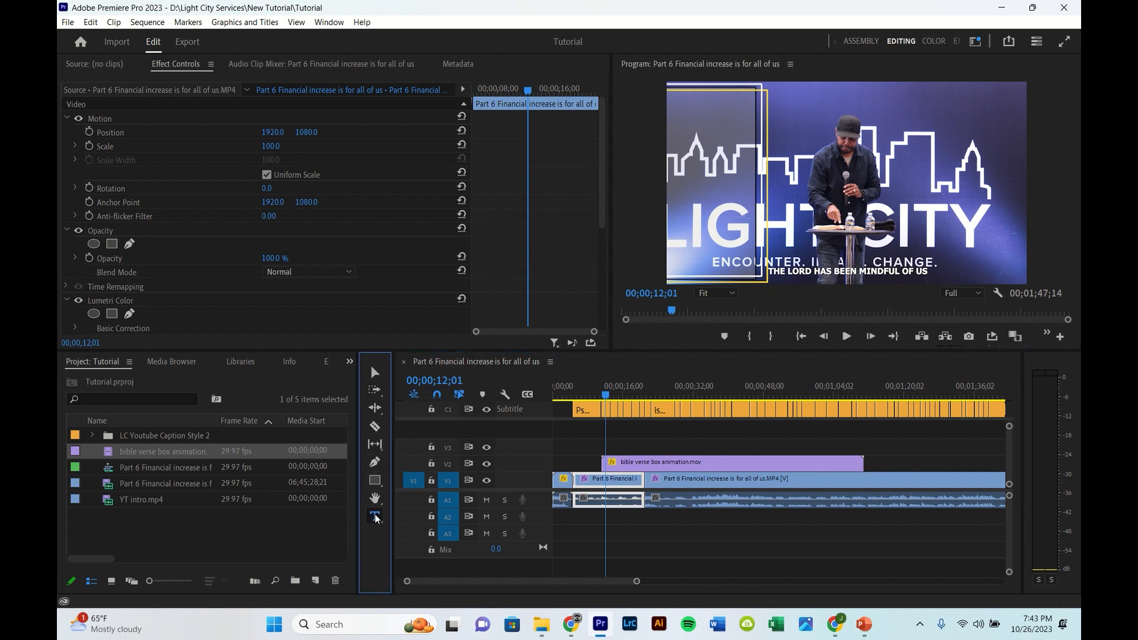
{"action": "left_click", "coordinate": [673, 105]}
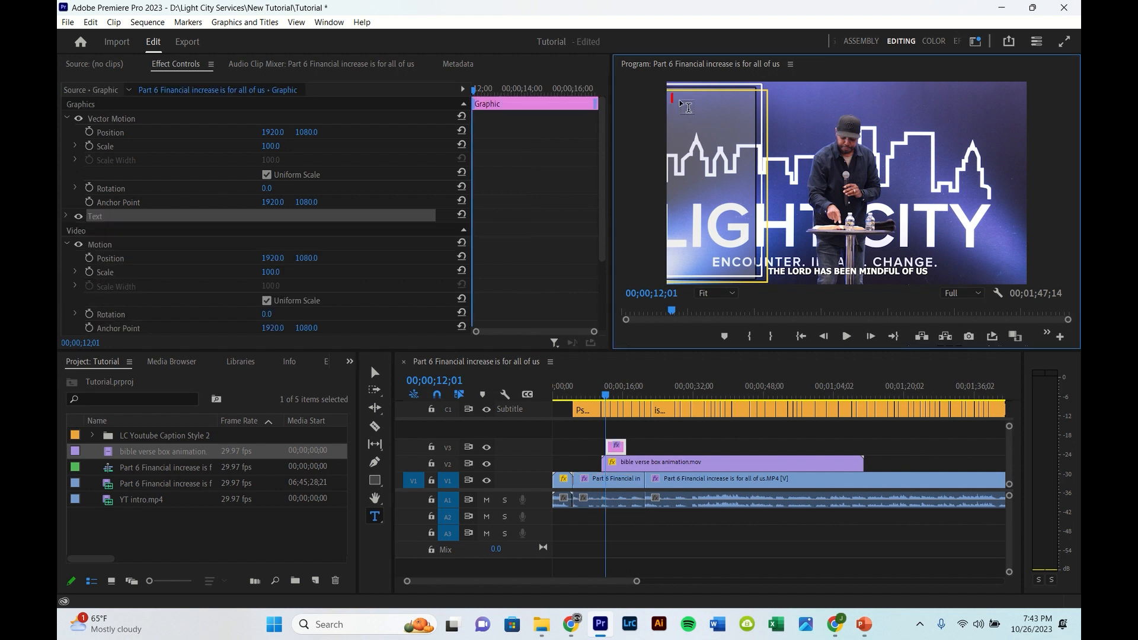
{"action": "left_click", "coordinate": [975, 42]}
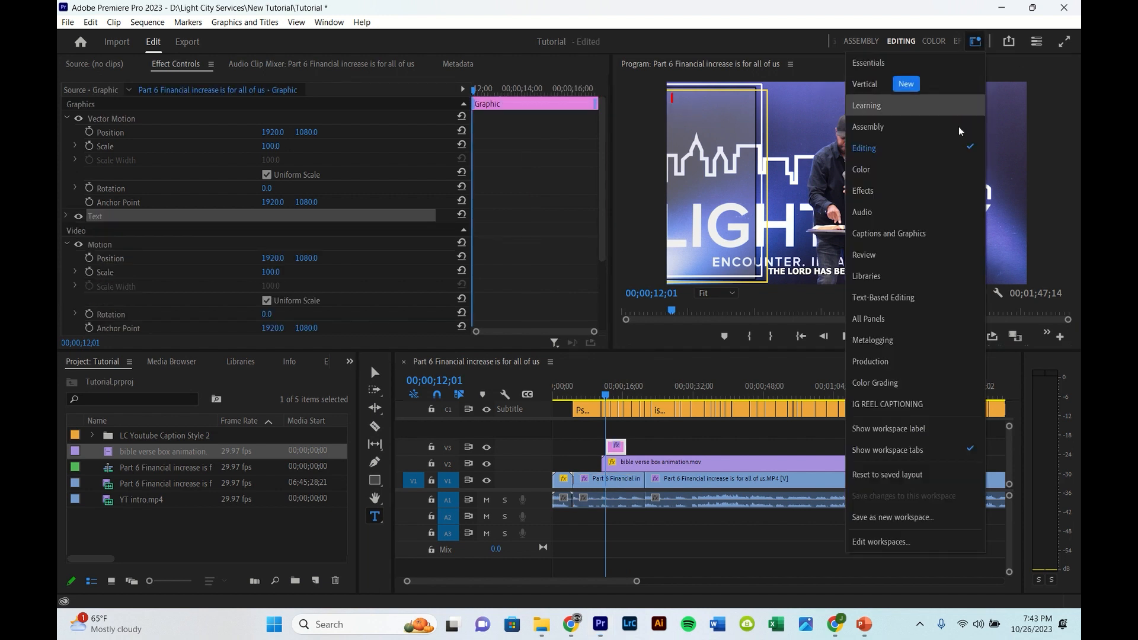
{"action": "left_click", "coordinate": [904, 233]}
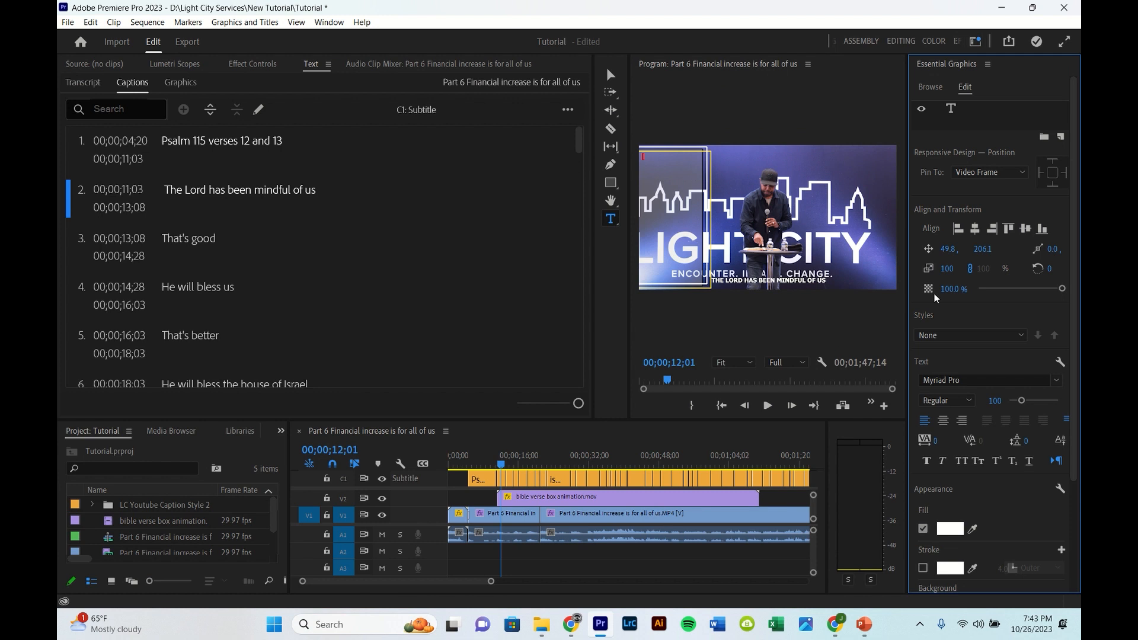
- Set the new text layer's font to Tahoma Bold
{"action": "left_click", "coordinate": [1058, 382]}
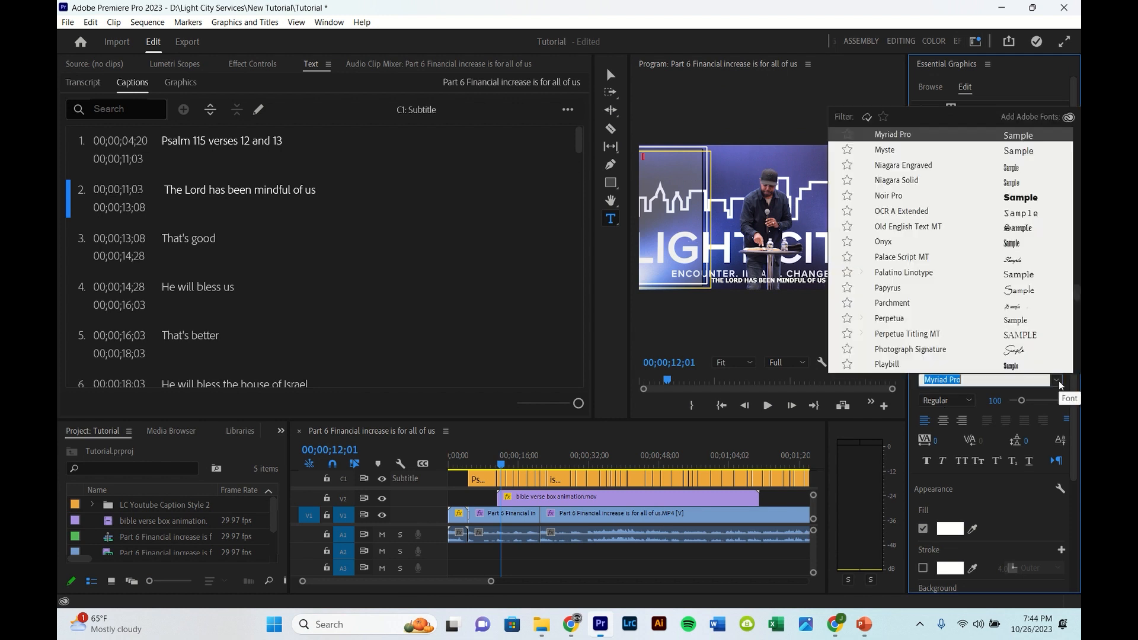
{"action": "left_click", "coordinate": [963, 379]}
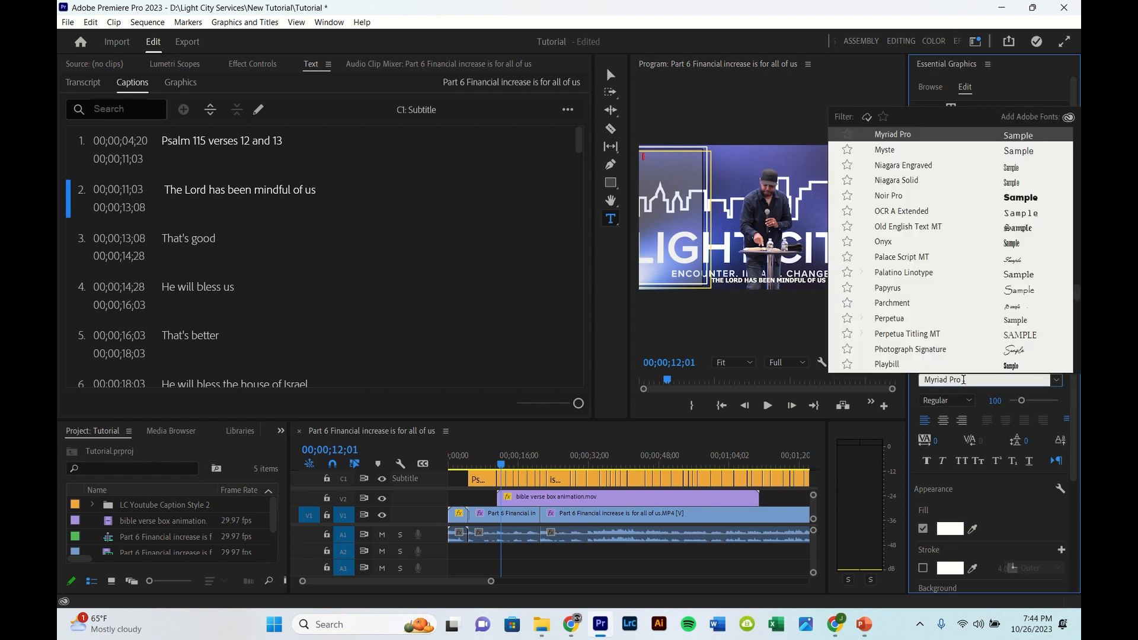
{"action": "key", "text": "BackSpace"}
{"action": "key", "text": "BackSpace"}
{"action": "key", "text": "BackSpace"}
{"action": "key", "text": "BackSpace"}
{"action": "key", "text": "BackSpace"}
{"action": "key", "text": "BackSpace"}
{"action": "key", "text": "BackSpace"}
{"action": "key", "text": "BackSpace"}
{"action": "key", "text": "BackSpace"}
{"action": "key", "text": "BackSpace"}
{"action": "type", "text": "tahoma"}
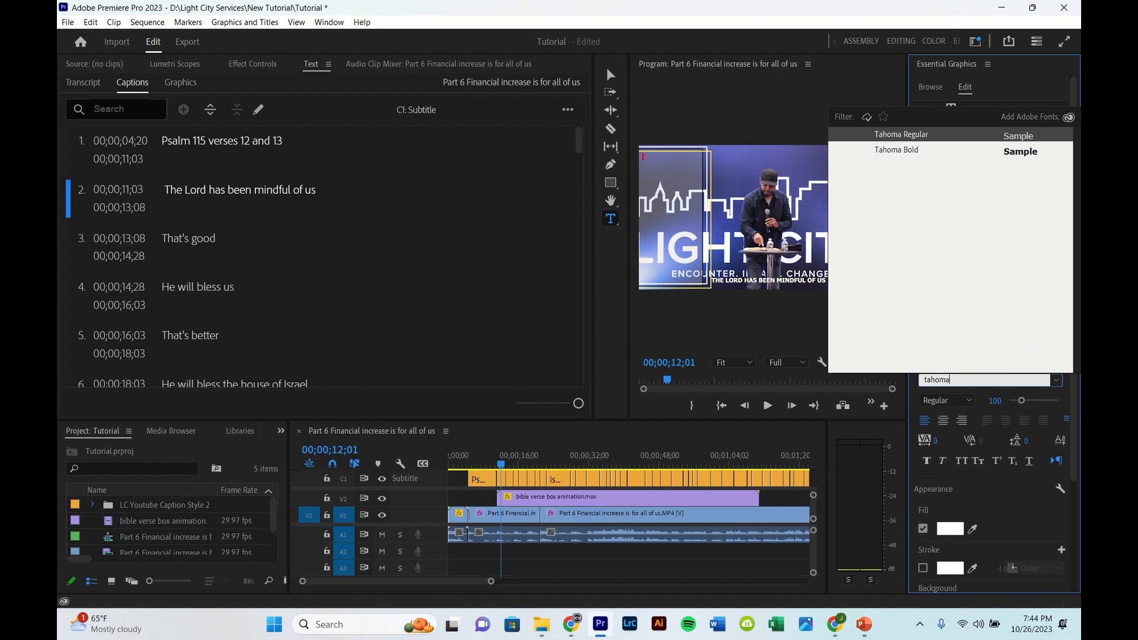
{"action": "left_click", "coordinate": [922, 150]}
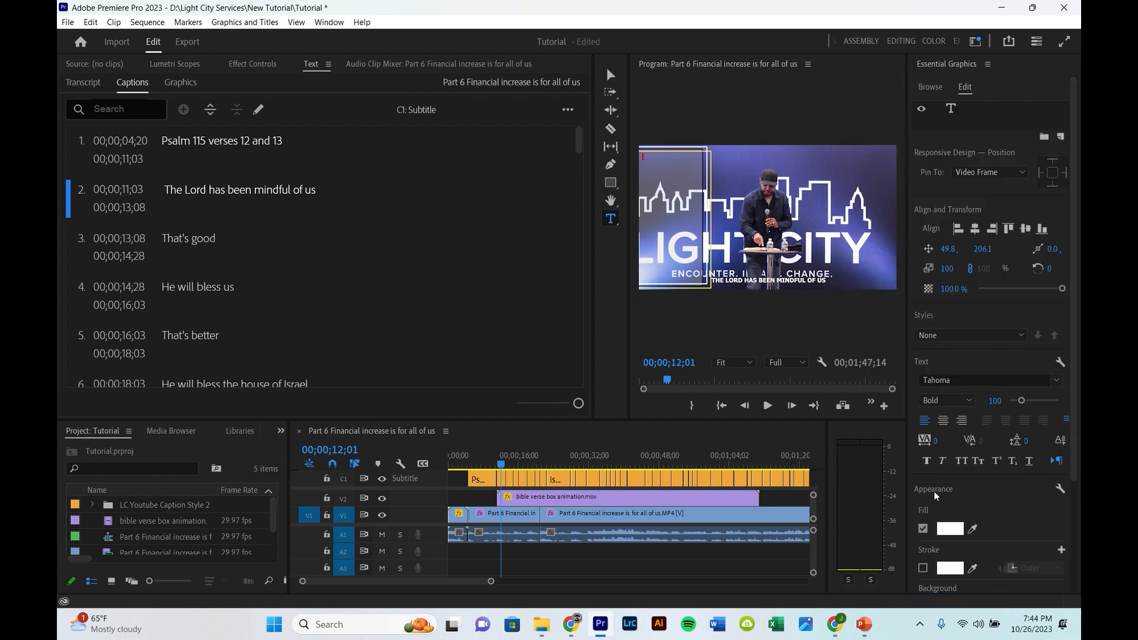
- Give the text layer a near-black fill (070707) and a font size of 85
{"action": "left_click", "coordinate": [960, 529]}
{"action": "left_click", "coordinate": [408, 233]}
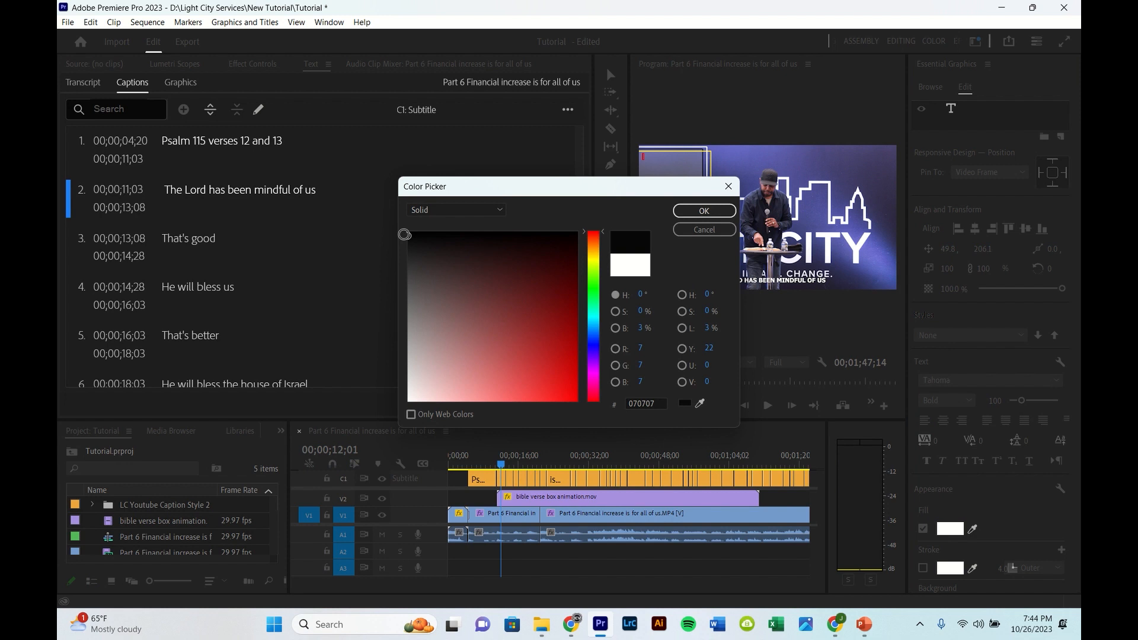
{"action": "left_click", "coordinate": [702, 211]}
{"action": "left_click", "coordinate": [992, 401]}
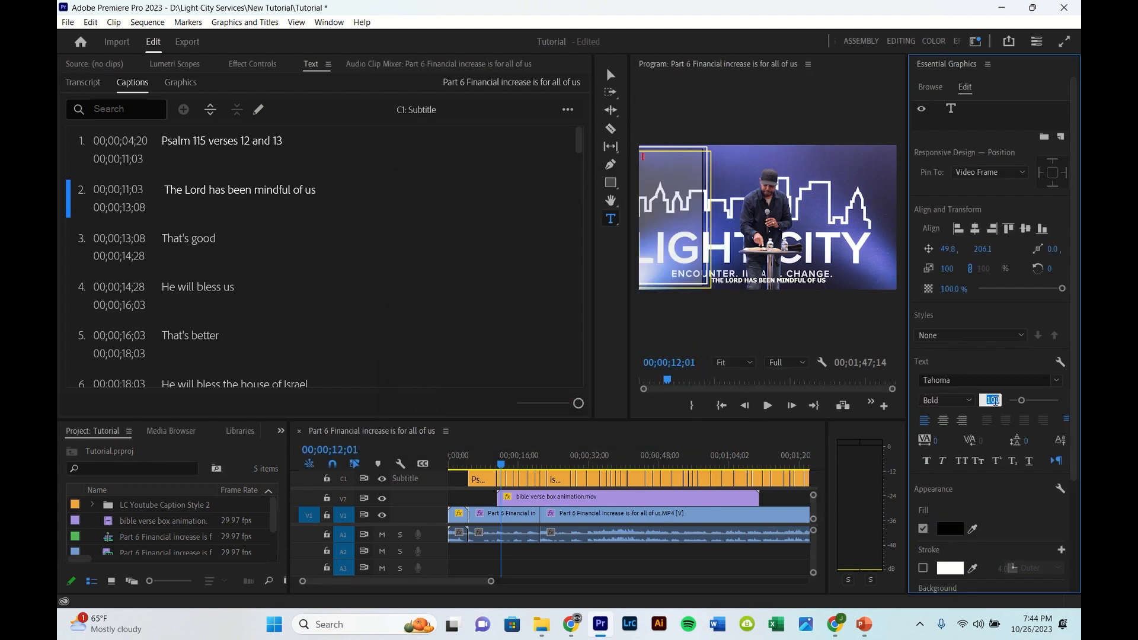
{"action": "type", "text": "85"}
{"action": "key", "text": "Return"}
- Enter "Psalm 115: 12-14" as the text and return to the Editing workspace with the Selection tool active
{"action": "left_click", "coordinate": [662, 170]}
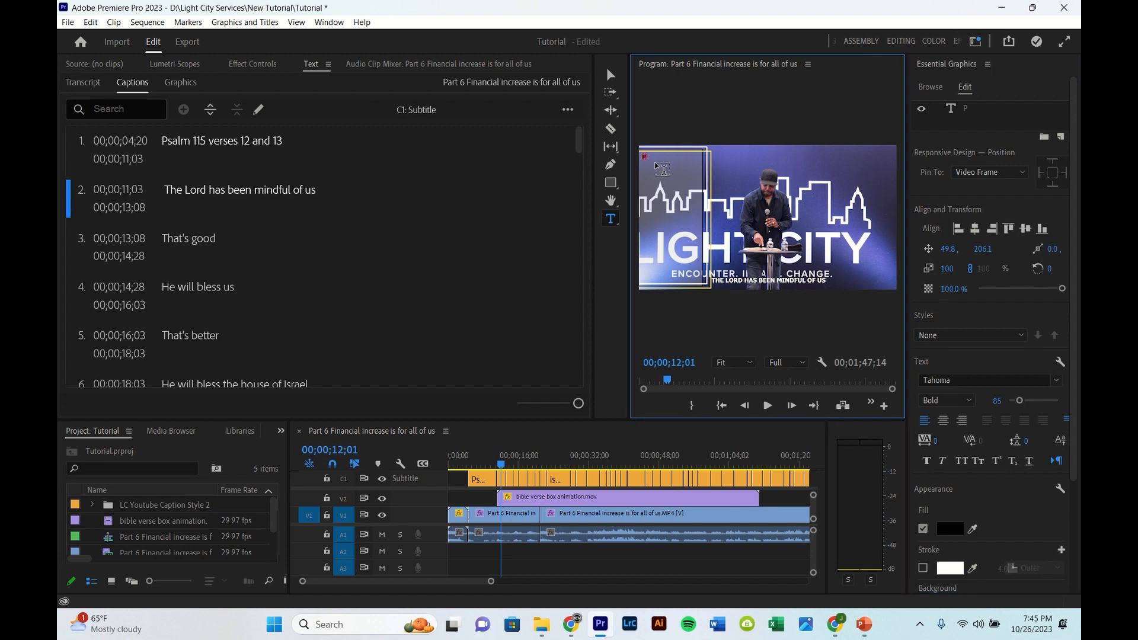
{"action": "type", "text": "Psalm 115: 12-14"}
{"action": "left_click", "coordinate": [907, 46]}
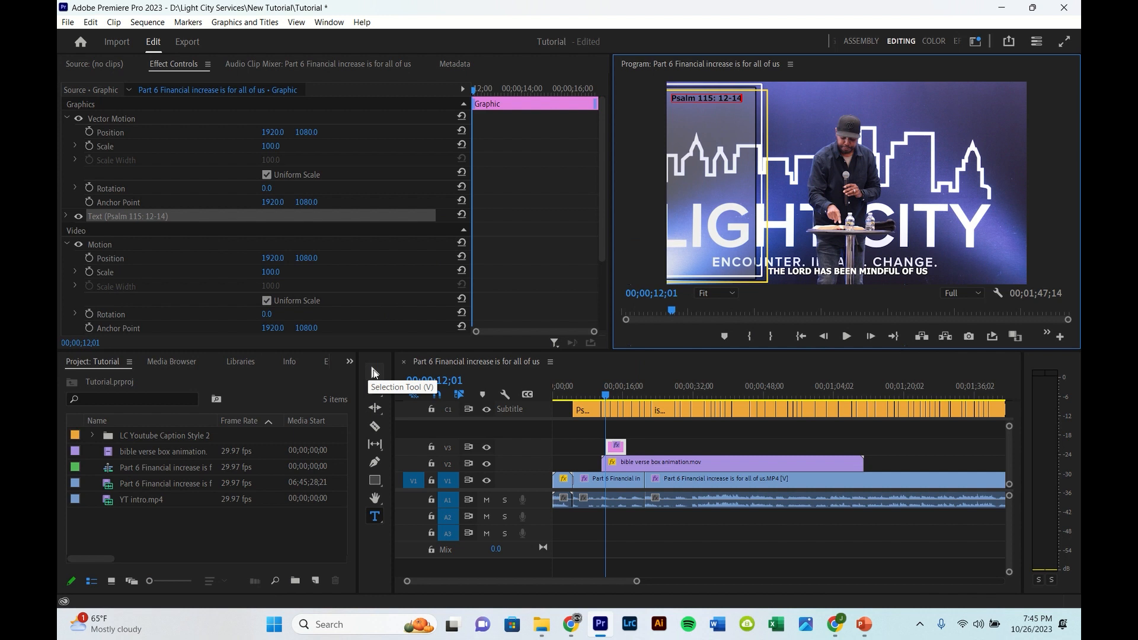
{"action": "left_click", "coordinate": [374, 372]}
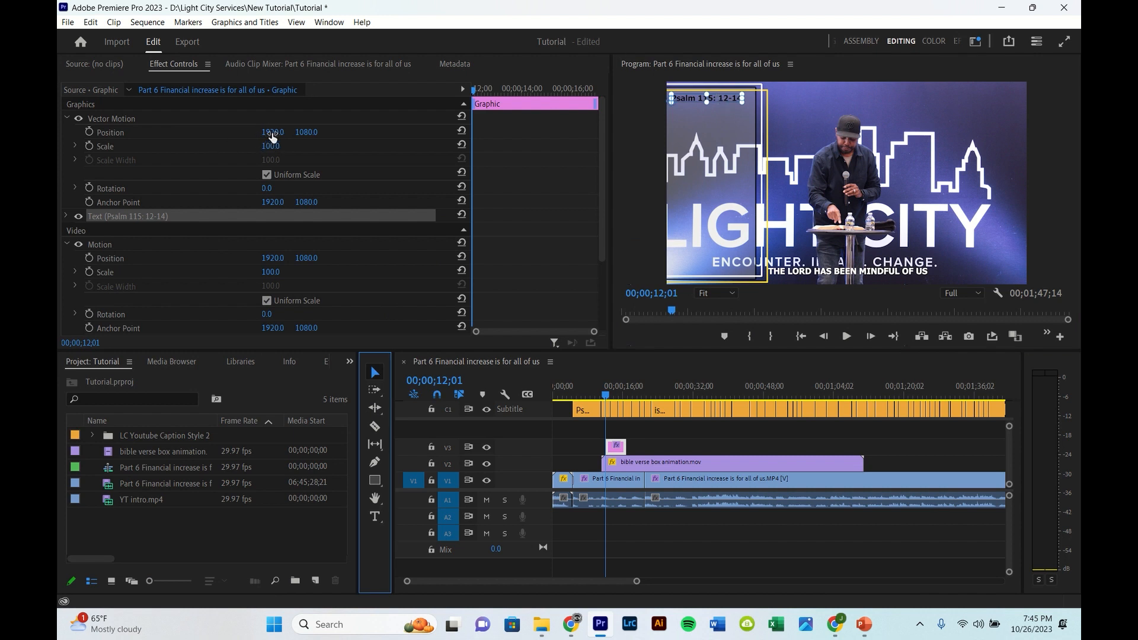
- Set the verse title graphic's horizontal Vector Motion position to 1885, checking its placement in full screen
{"action": "left_click_drag", "start_coordinate": [273, 134], "coordinate": [263, 134]}
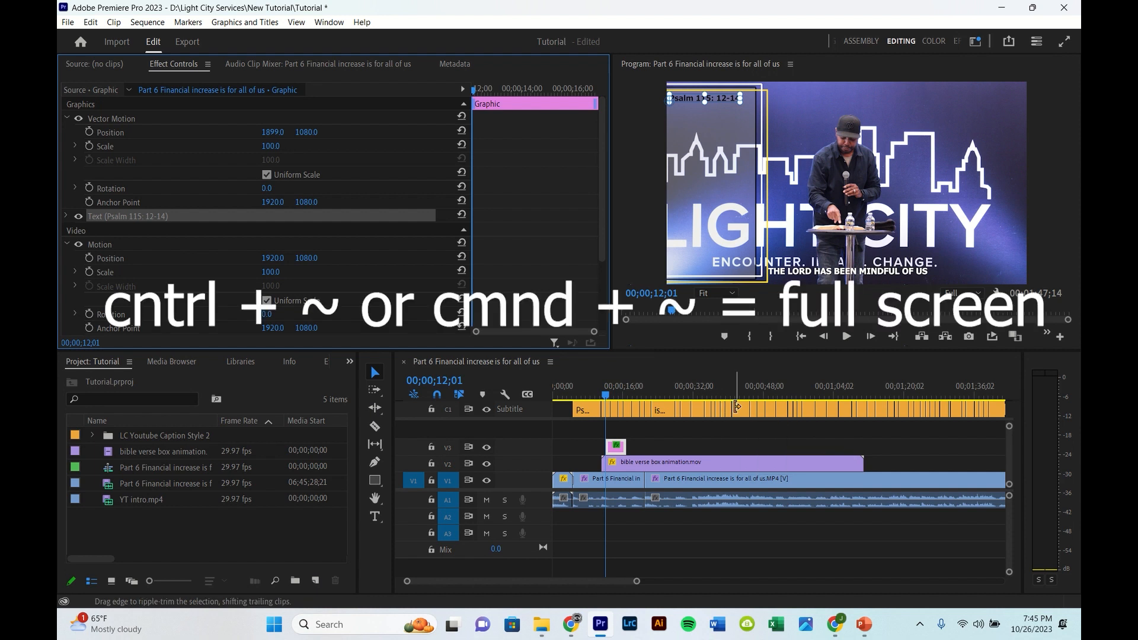
{"action": "key", "text": "ctrl+grave"}
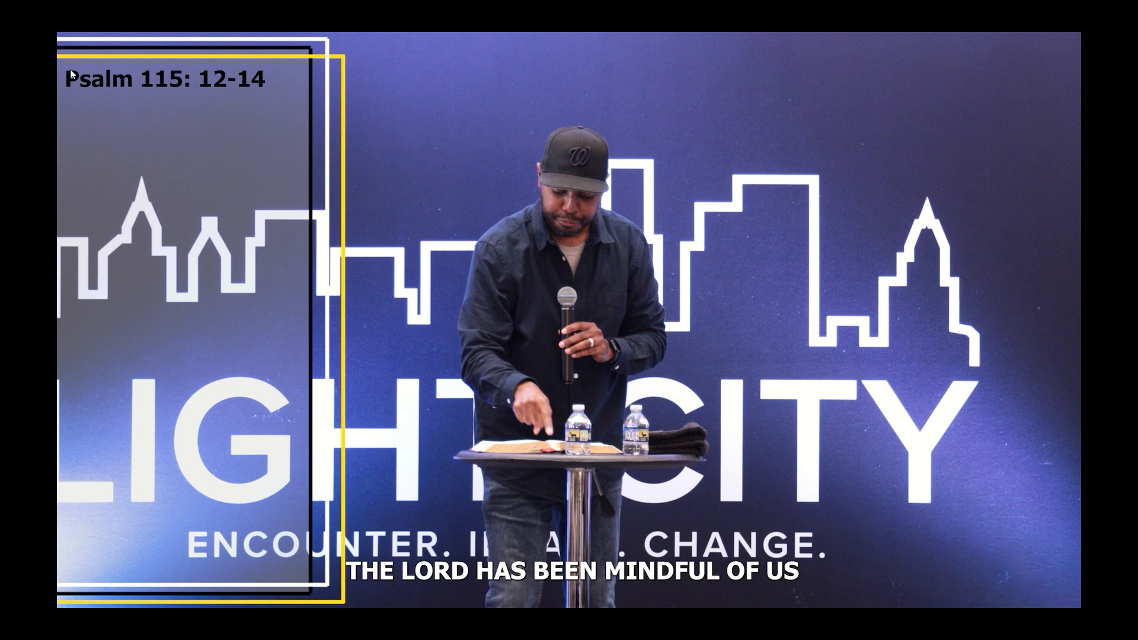
{"action": "key", "text": "ctrl+grave"}
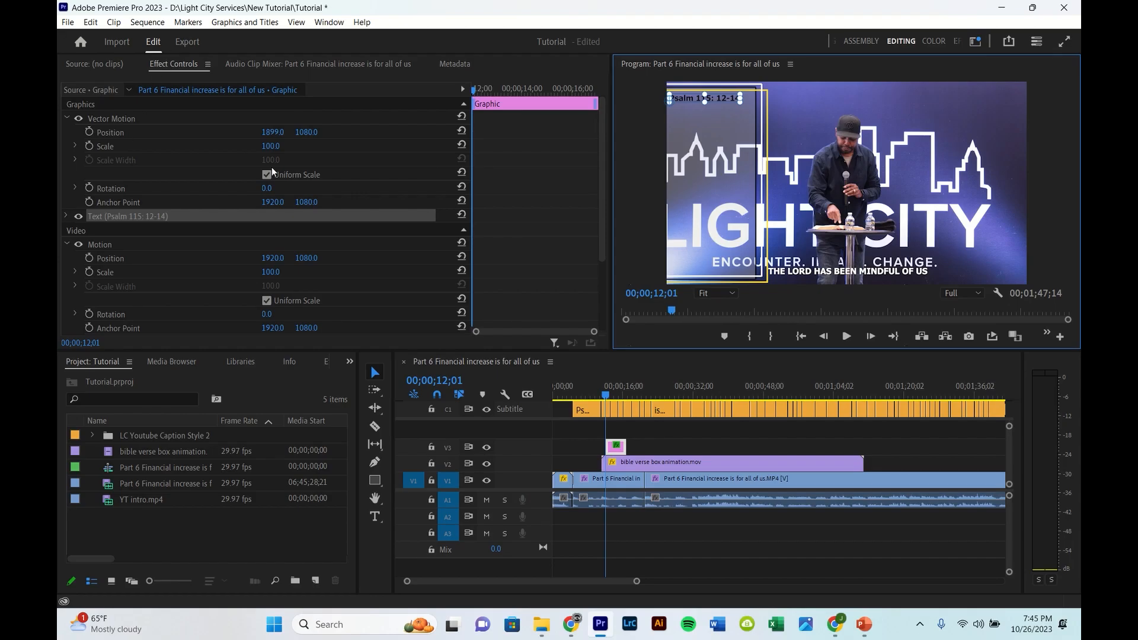
{"action": "left_click", "coordinate": [275, 133]}
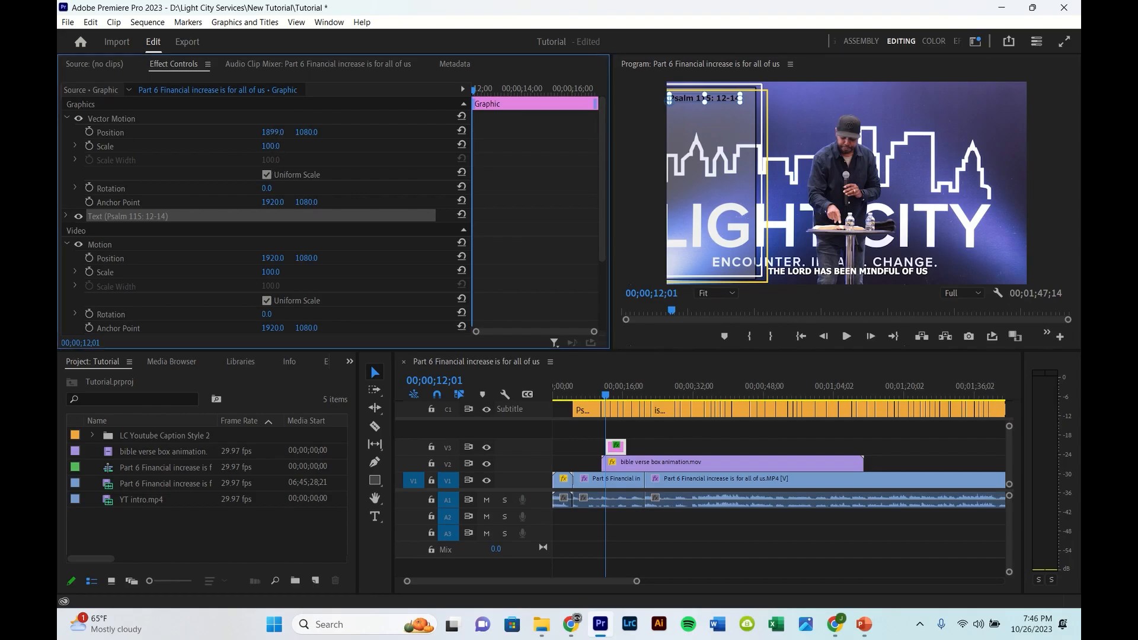
{"action": "left_click_drag", "start_coordinate": [275, 133], "coordinate": [268, 133]}
{"action": "key", "text": "ctrl+grave"}
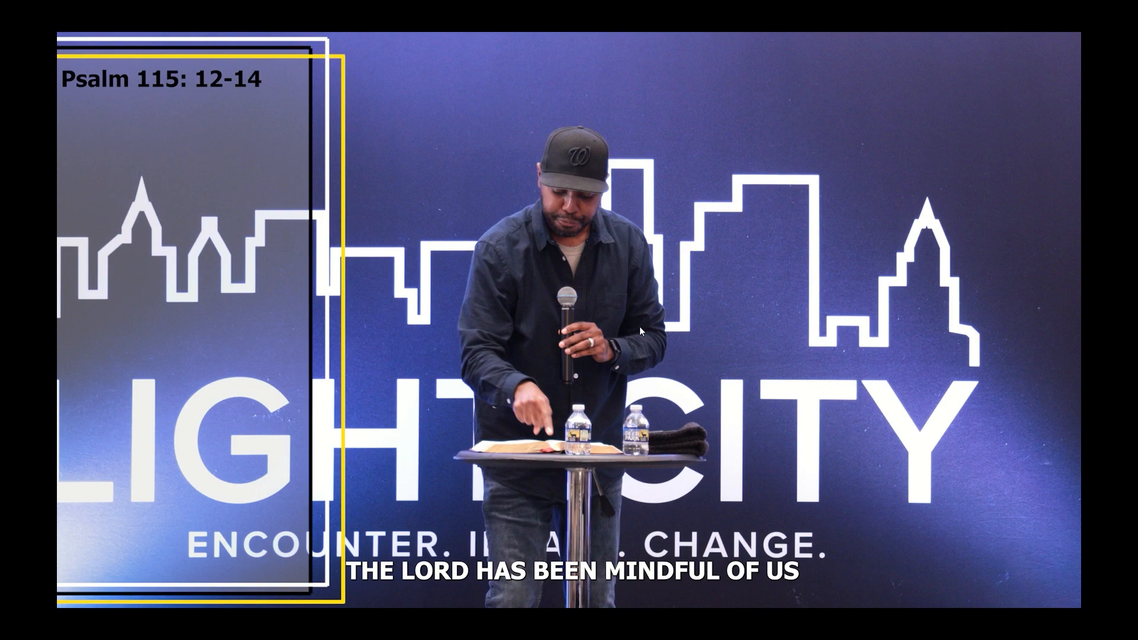
{"action": "key", "text": "Escape"}
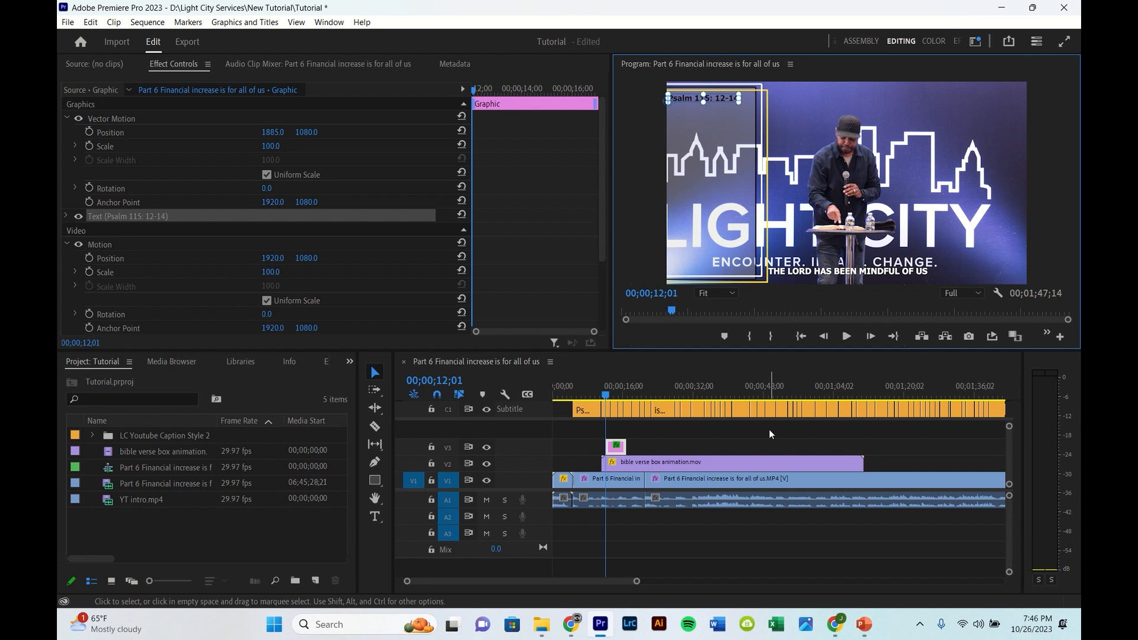
- In Chrome, open Bible Gateway's Psalm 115:12-14 New King James Version page, copy the three verses, and return to Premiere Pro
{"action": "left_click", "coordinate": [571, 624]}
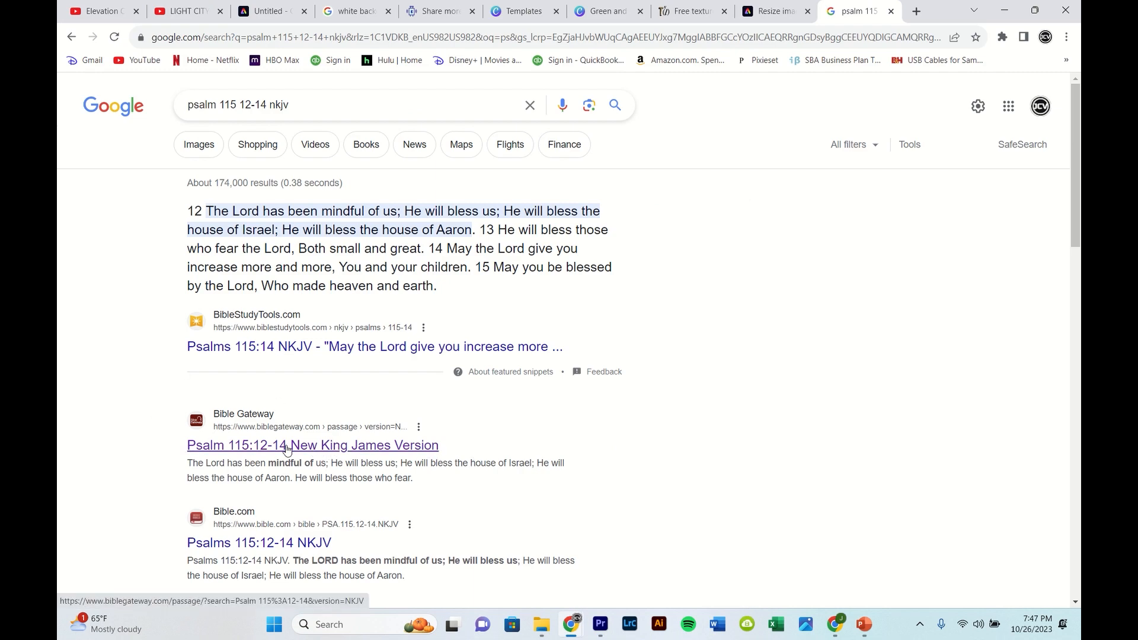
{"action": "left_click", "coordinate": [237, 443]}
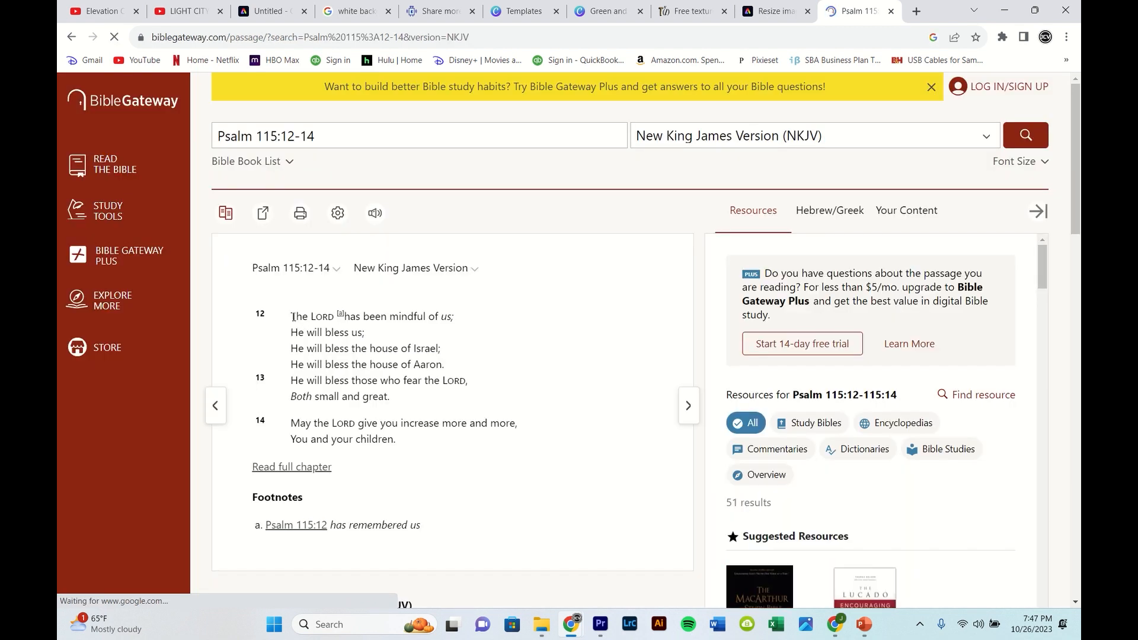
{"action": "left_click_drag", "start_coordinate": [292, 317], "coordinate": [401, 444]}
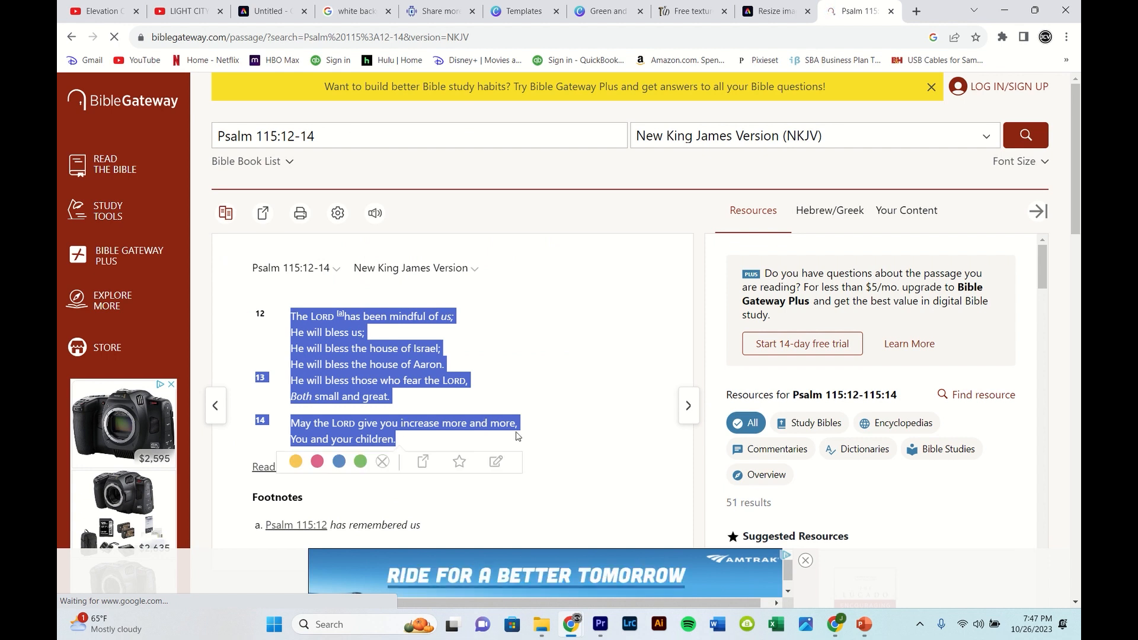
{"action": "left_click", "coordinate": [600, 624]}
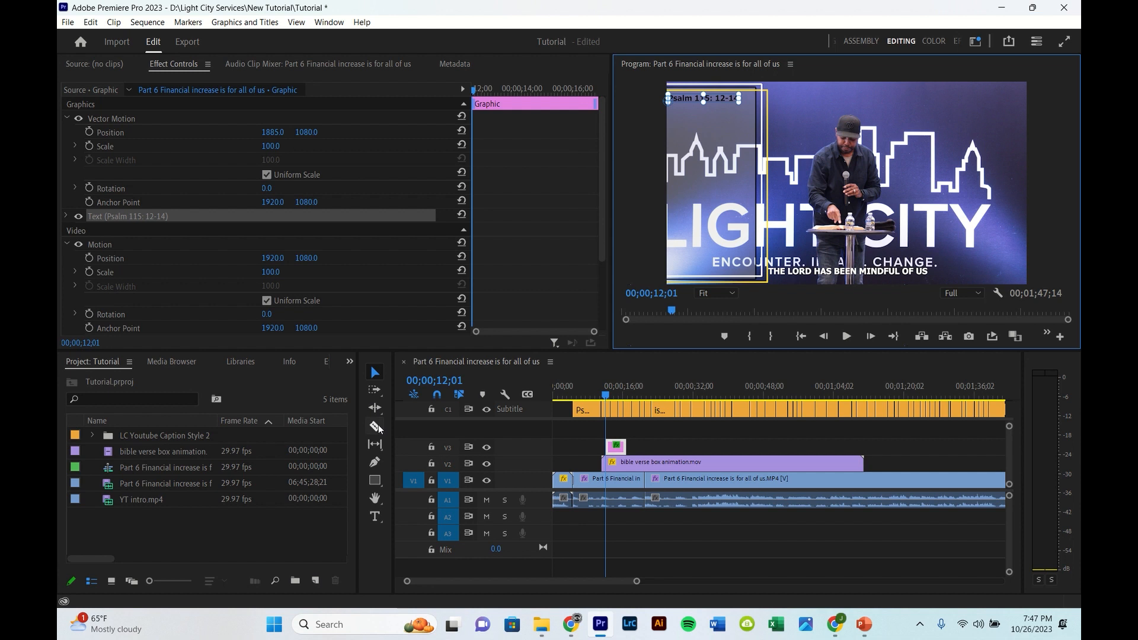
- Add a new text layer below the Psalm title containing the copied text of Psalm 115:12-14
{"action": "left_click", "coordinate": [676, 121]}
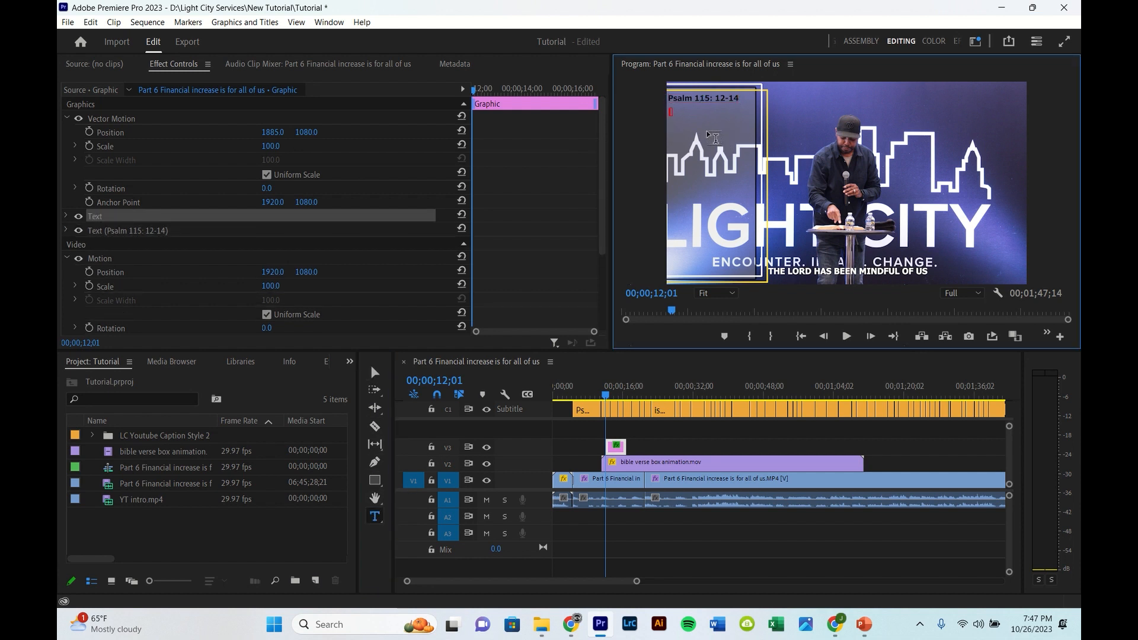
{"action": "type", "text": "The Lord [a]has been mindful of us; He will bless us; He will bless the house of Israel; He will bless the house of Aaron. 13 He will bless those who fear the Lord, Both small and great.  14 May the Lord give you increase more and more, You and your children."}
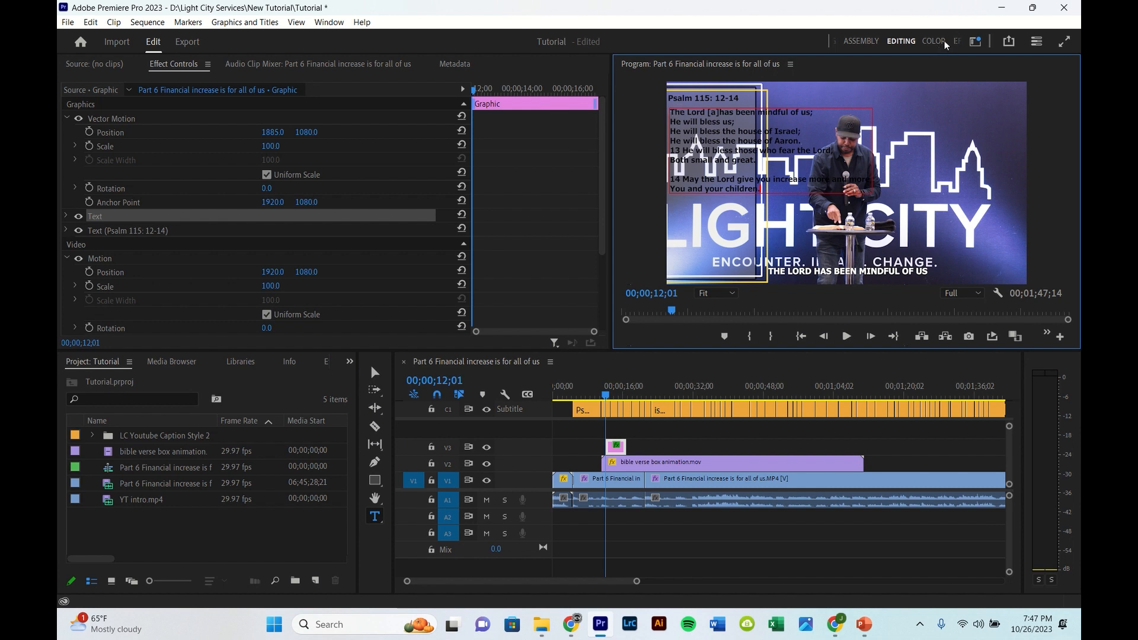
- Switch to the Captions and Graphics workspace and widen the Program monitor by narrowing the captions area
{"action": "left_click", "coordinate": [972, 41]}
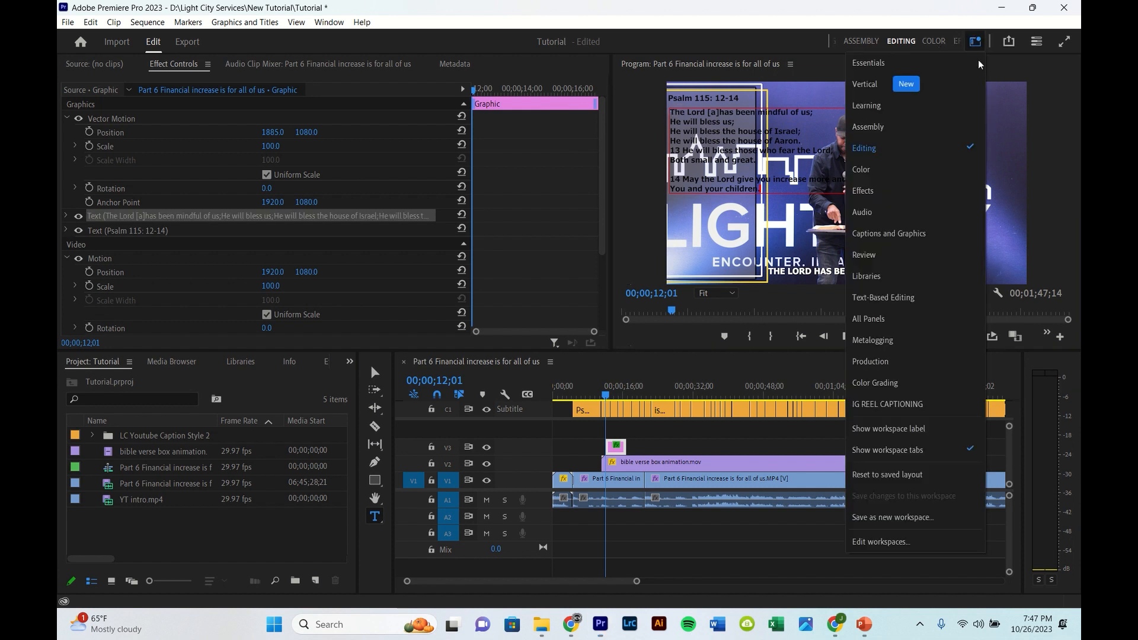
{"action": "left_click", "coordinate": [901, 228]}
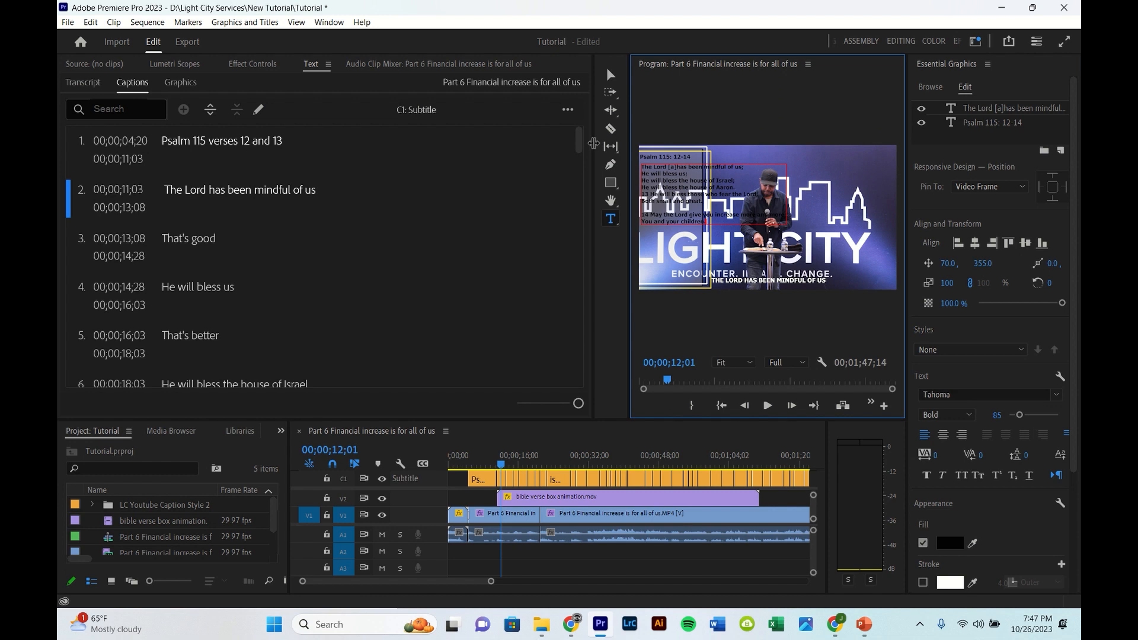
{"action": "left_click_drag", "start_coordinate": [593, 143], "coordinate": [295, 143]}
{"action": "left_click_drag", "start_coordinate": [632, 166], "coordinate": [352, 207]}
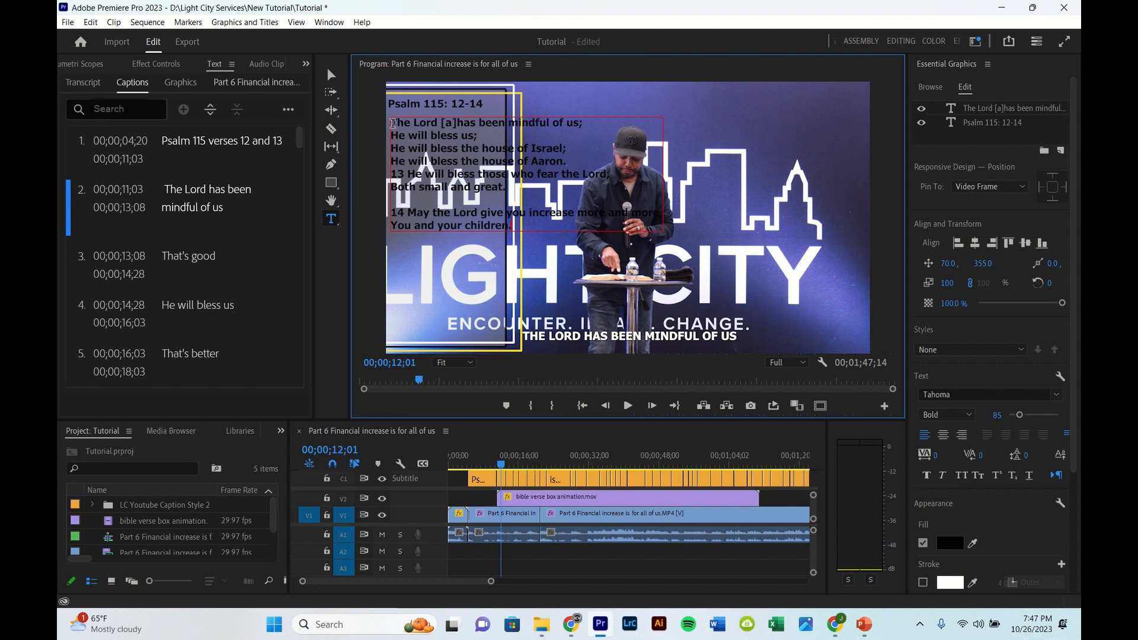
- Select all of the verse text and change its fill to white (FFFFFF)
{"action": "left_click_drag", "start_coordinate": [390, 122], "coordinate": [645, 235]}
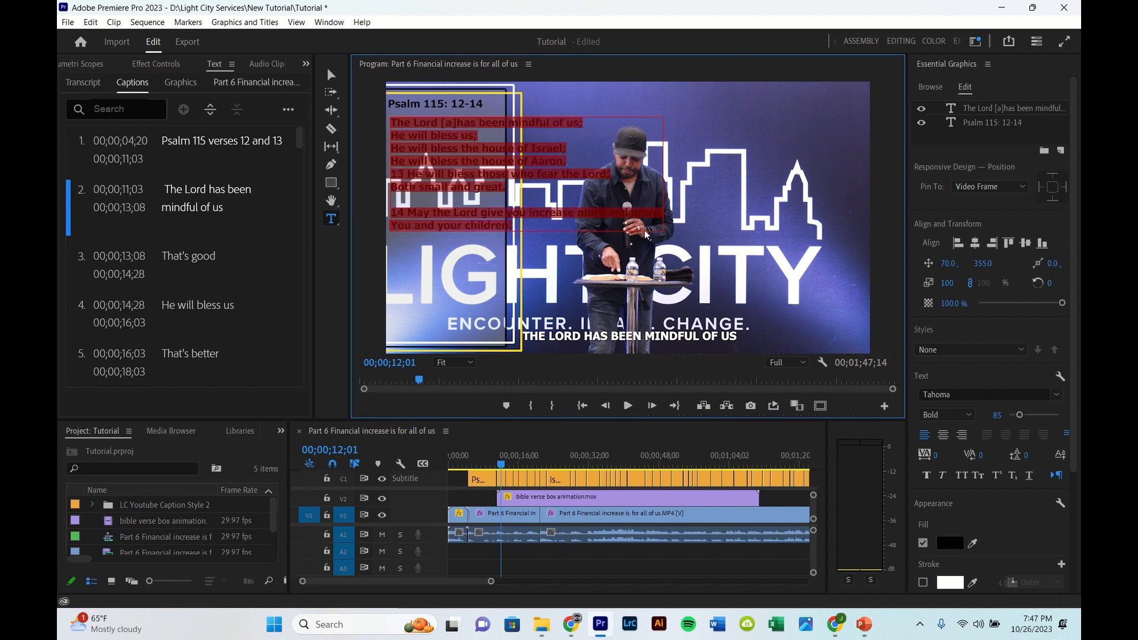
{"action": "scroll", "coordinate": [949, 543], "scroll_direction": "down", "scroll_amount": 1}
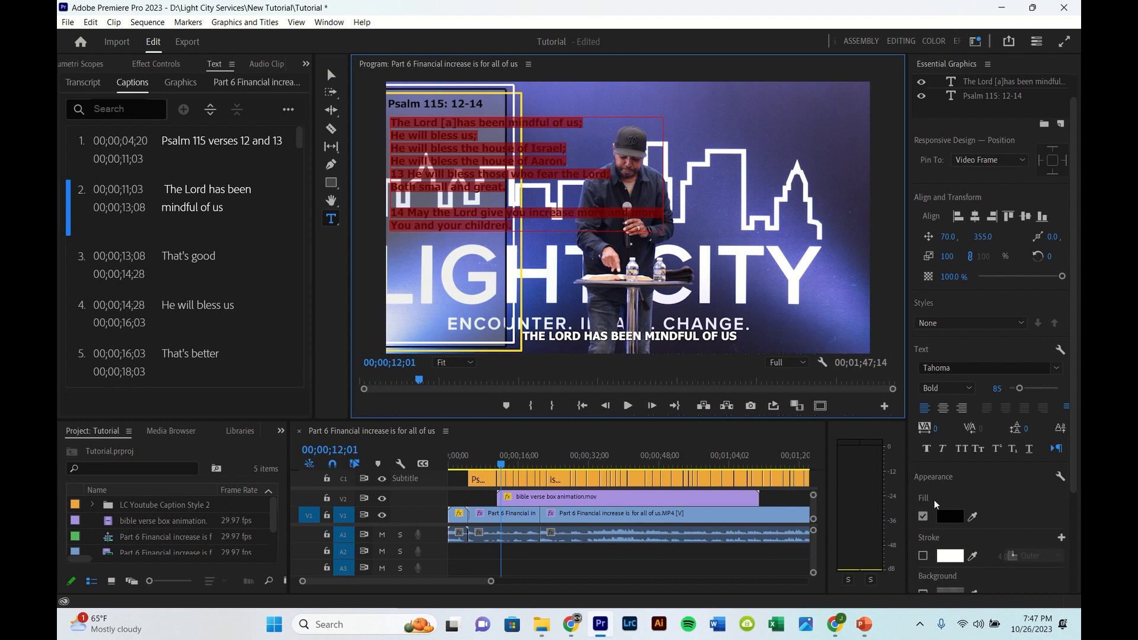
{"action": "left_click", "coordinate": [949, 516]}
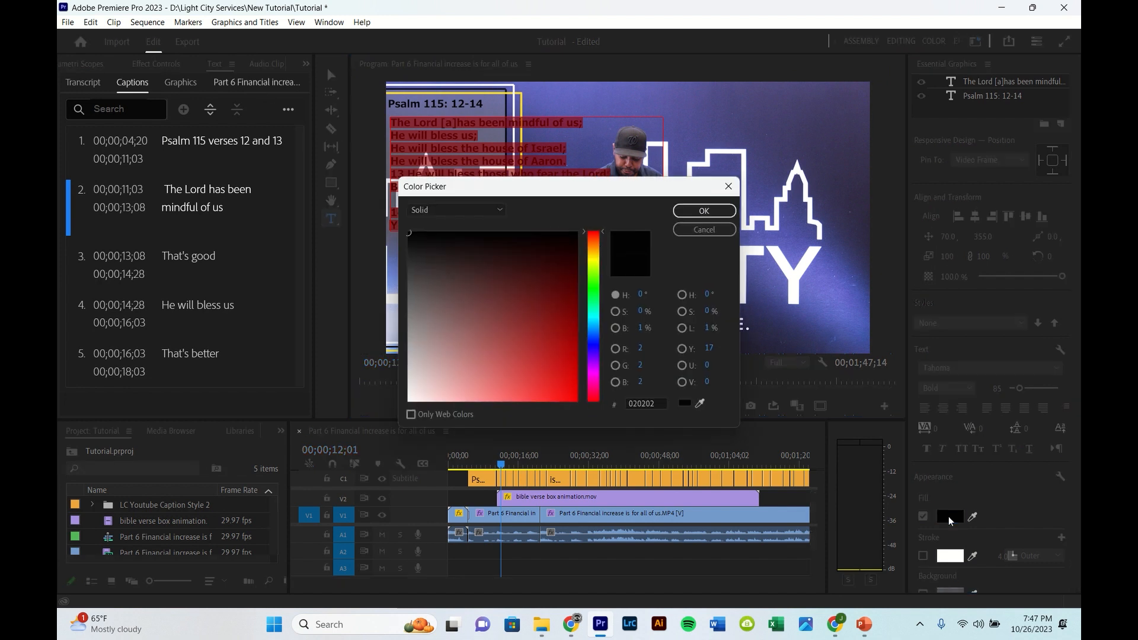
{"action": "left_click_drag", "start_coordinate": [465, 286], "coordinate": [407, 233]}
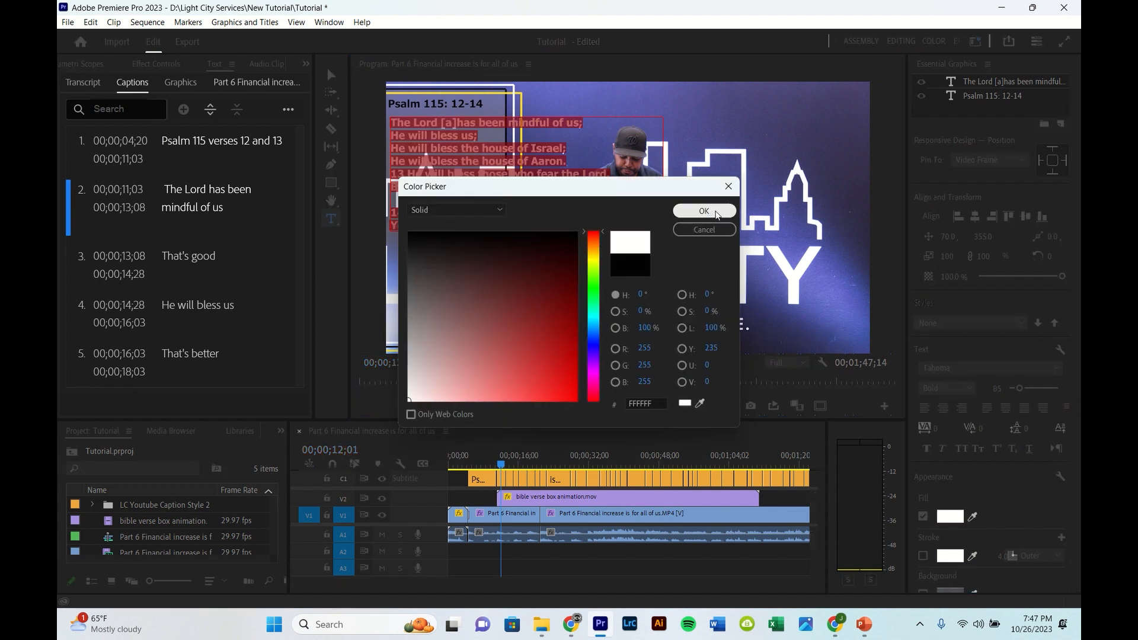
{"action": "left_click", "coordinate": [704, 210]}
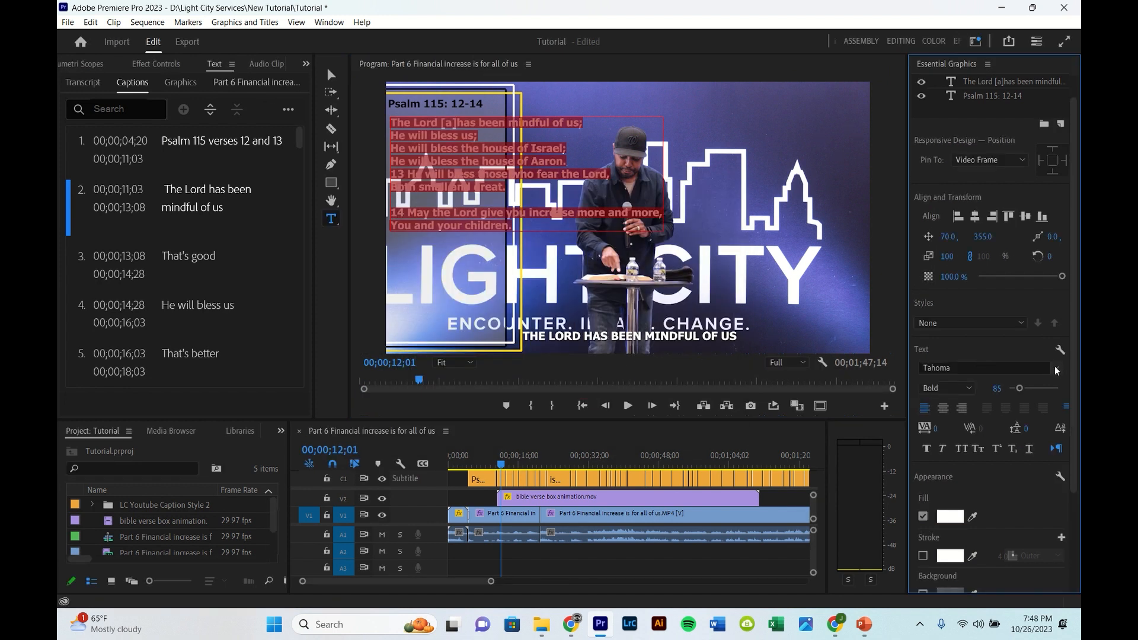
- Set the verse text to the Regular font style at a size of 92
{"action": "left_click", "coordinate": [947, 388]}
{"action": "left_click", "coordinate": [945, 403]}
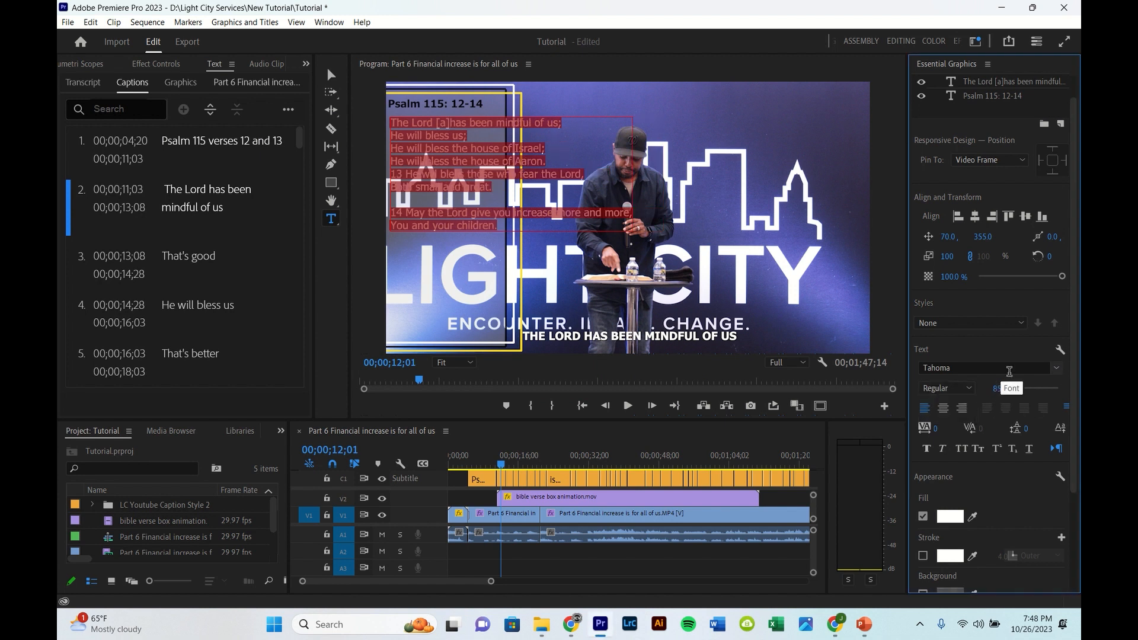
{"action": "left_click", "coordinate": [990, 386]}
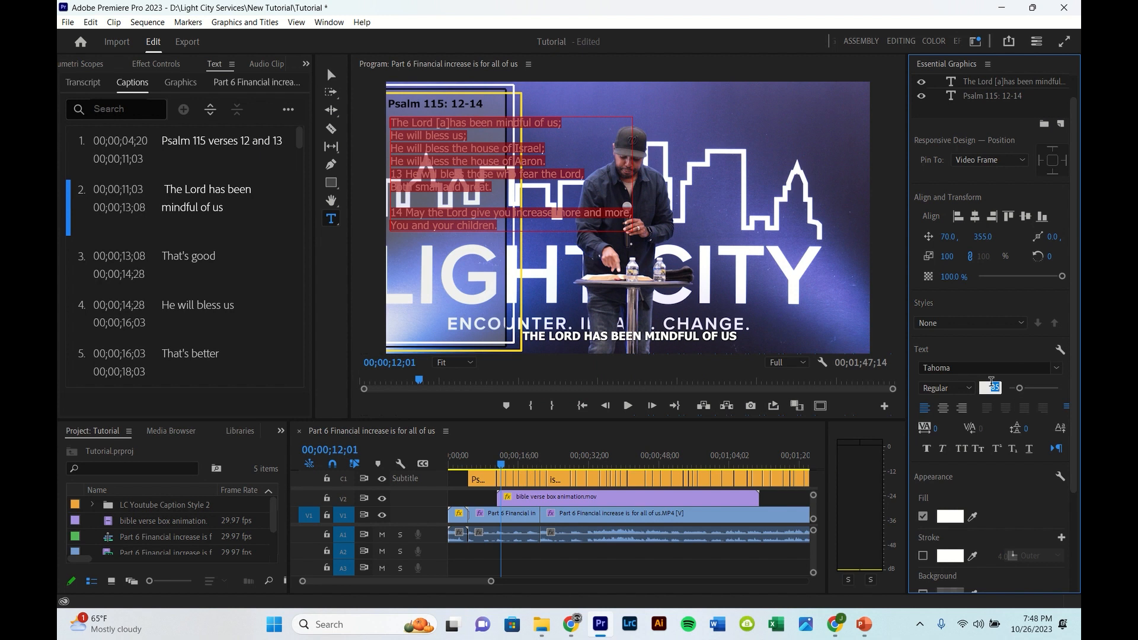
{"action": "type", "text": "92"}
{"action": "key", "text": "Return"}
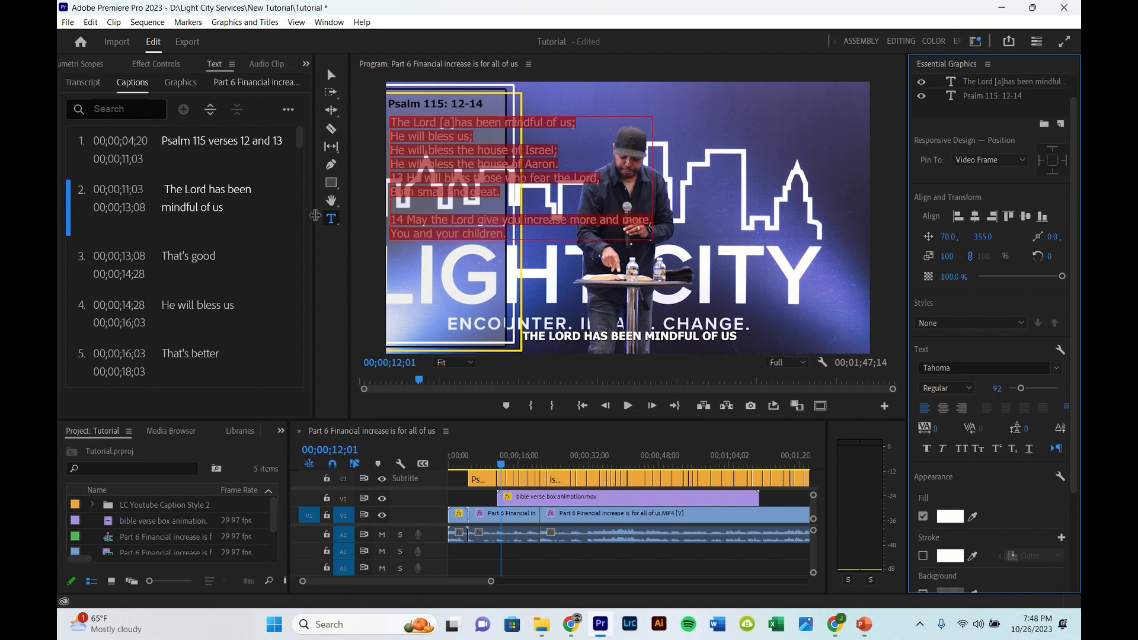
- Set the verse text's horizontal position to 44 and delete the "[a]" footnote mark from its first line
{"action": "left_click", "coordinate": [467, 123]}
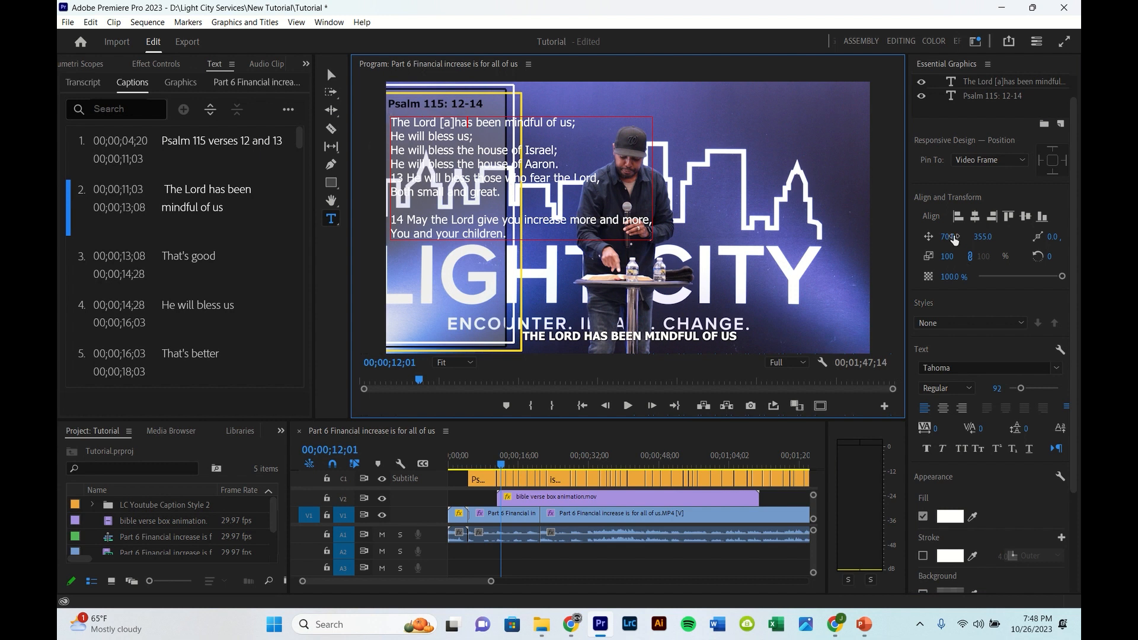
{"action": "left_click_drag", "start_coordinate": [953, 238], "coordinate": [938, 238]}
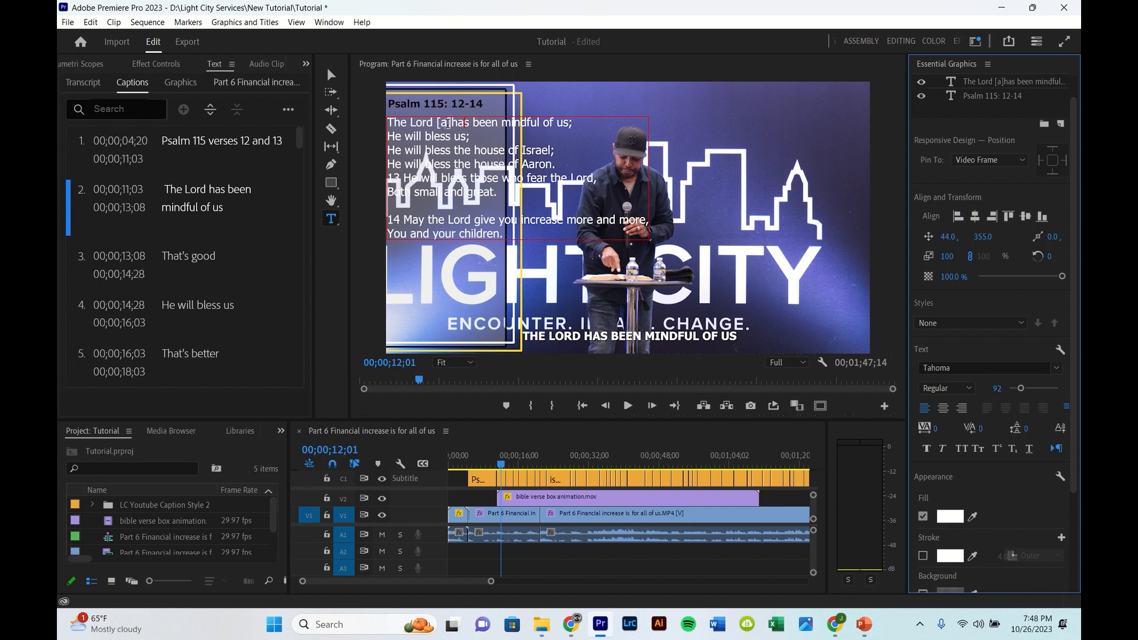
{"action": "left_click", "coordinate": [448, 123]}
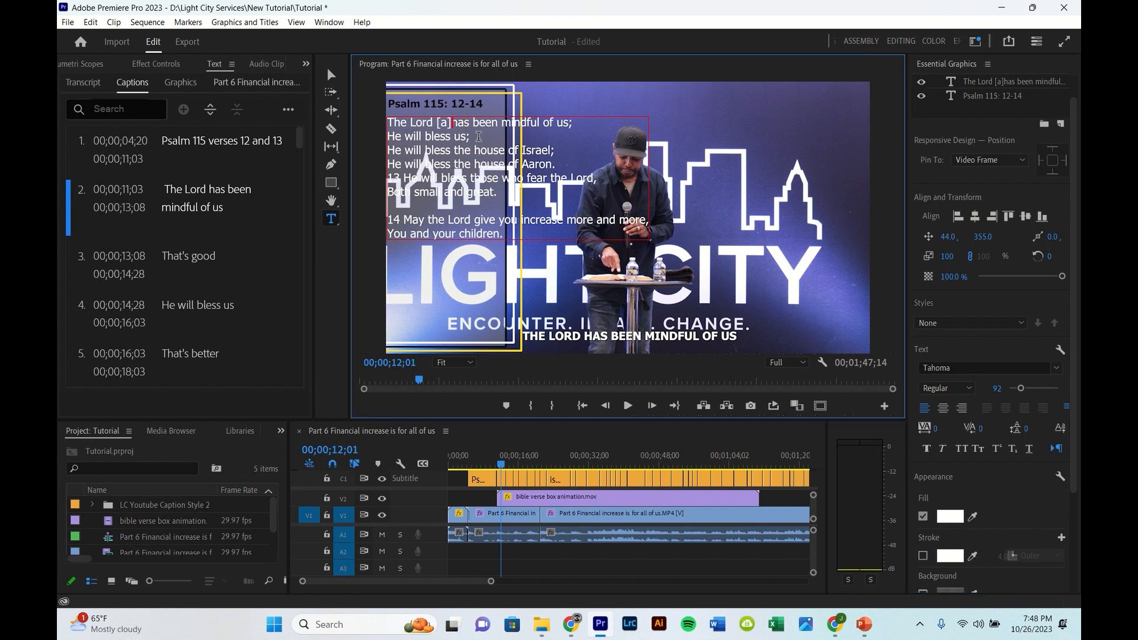
{"action": "key", "text": "BackSpace"}
{"action": "key", "text": "BackSpace"}
{"action": "key", "text": "BackSpace"}
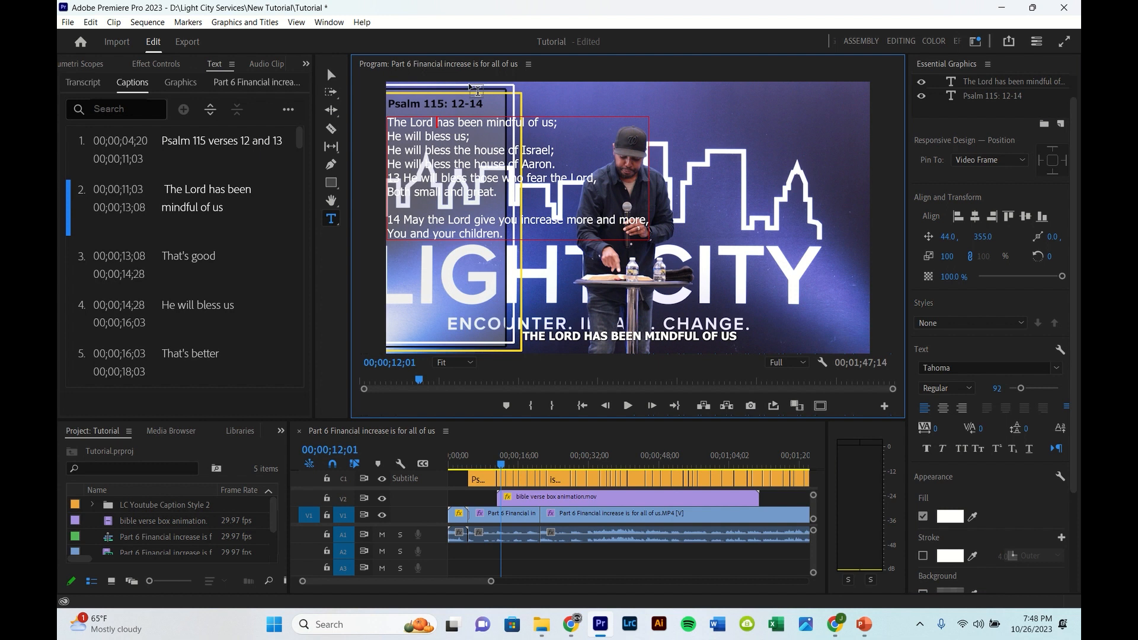
- Rebreak the verse text into short lines that fit the verse box width, removing the verse numbers 13 and 14
{"action": "left_click", "coordinate": [489, 123]}
{"action": "key", "text": "Return"}
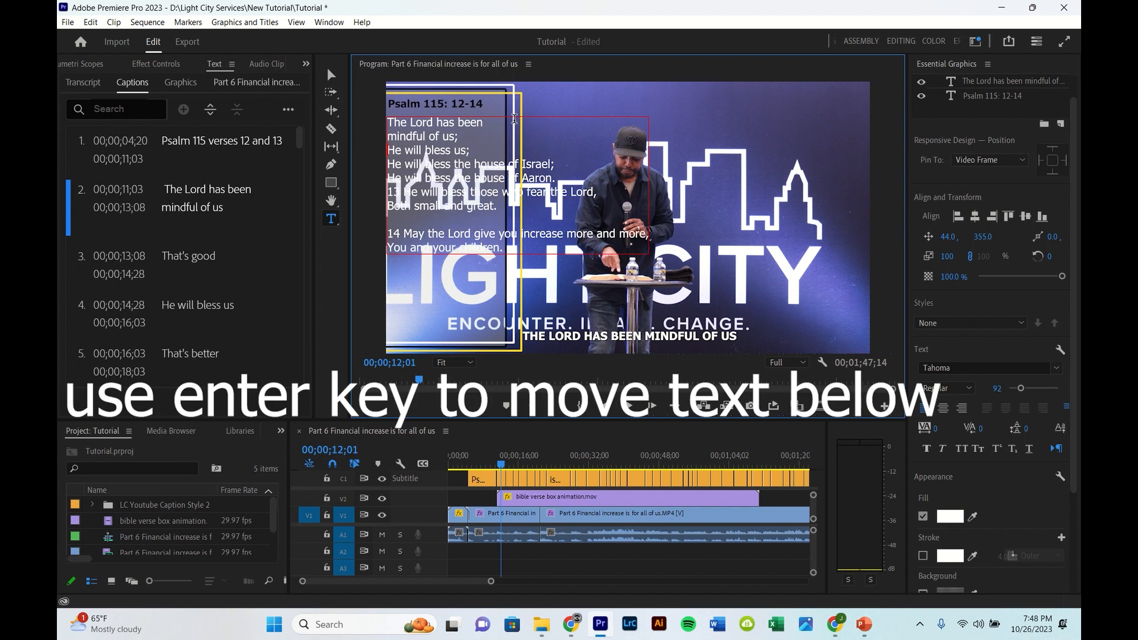
{"action": "key", "text": "BackSpace"}
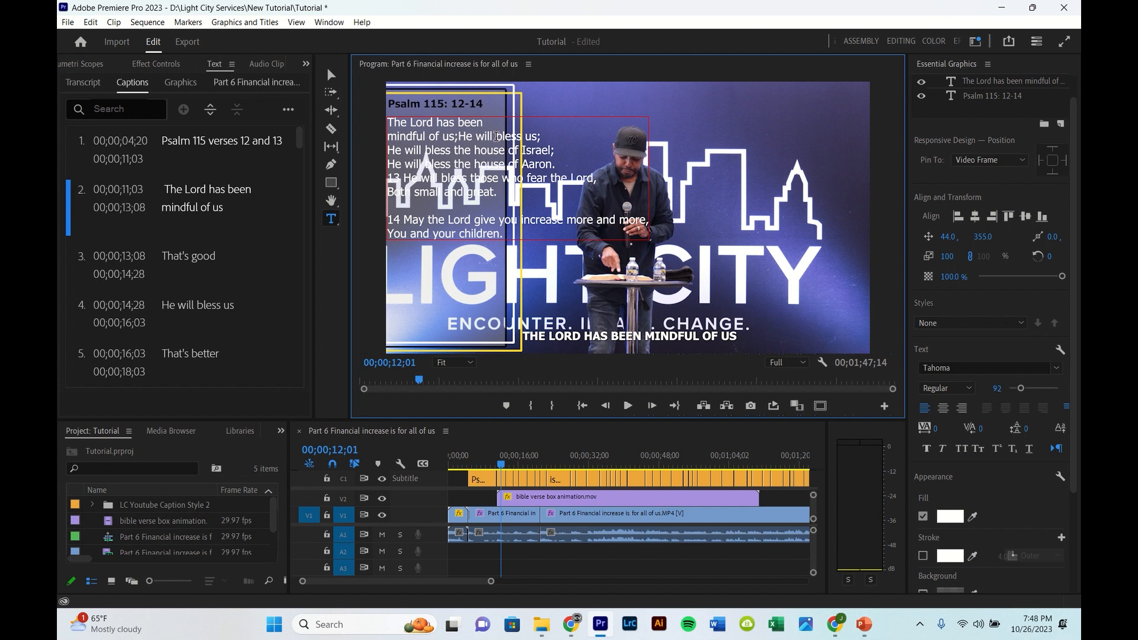
{"action": "key", "text": "Return"}
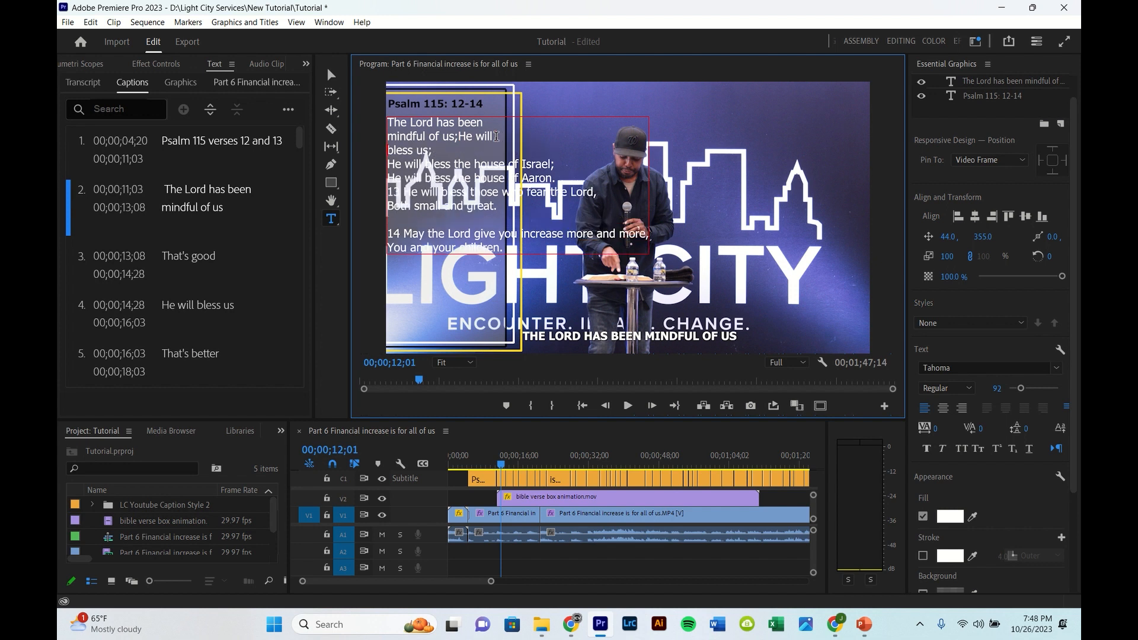
{"action": "left_click", "coordinate": [458, 136]}
{"action": "key", "text": "BackSpace"}
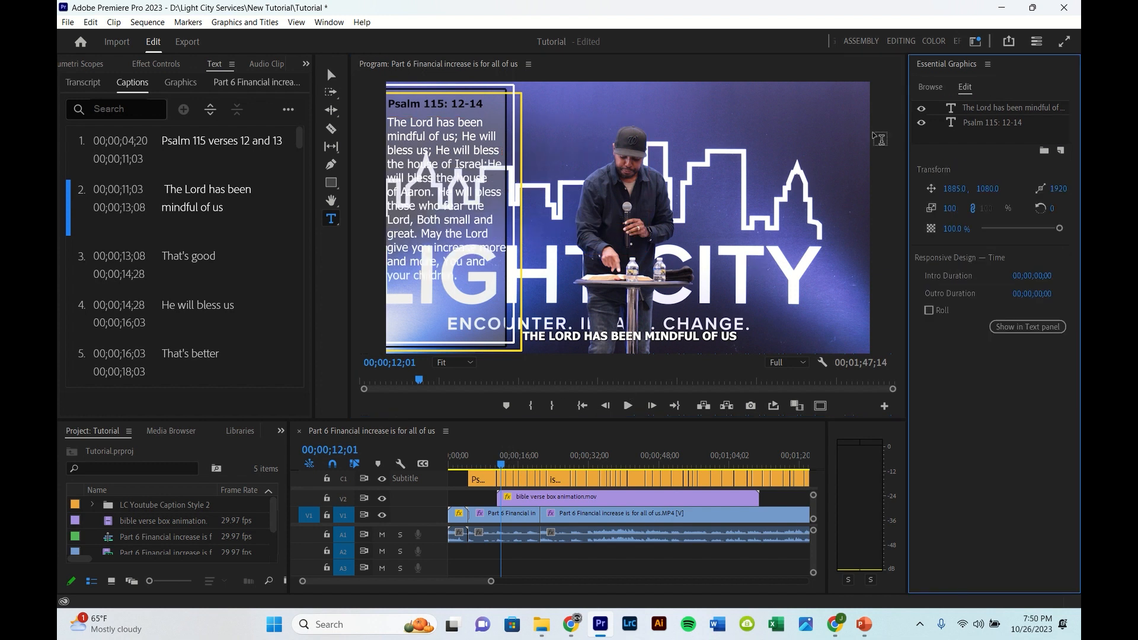
- Return to the Editing workspace and play the sequence from before the verse box to check the text's entrance
{"action": "left_click", "coordinate": [892, 41]}
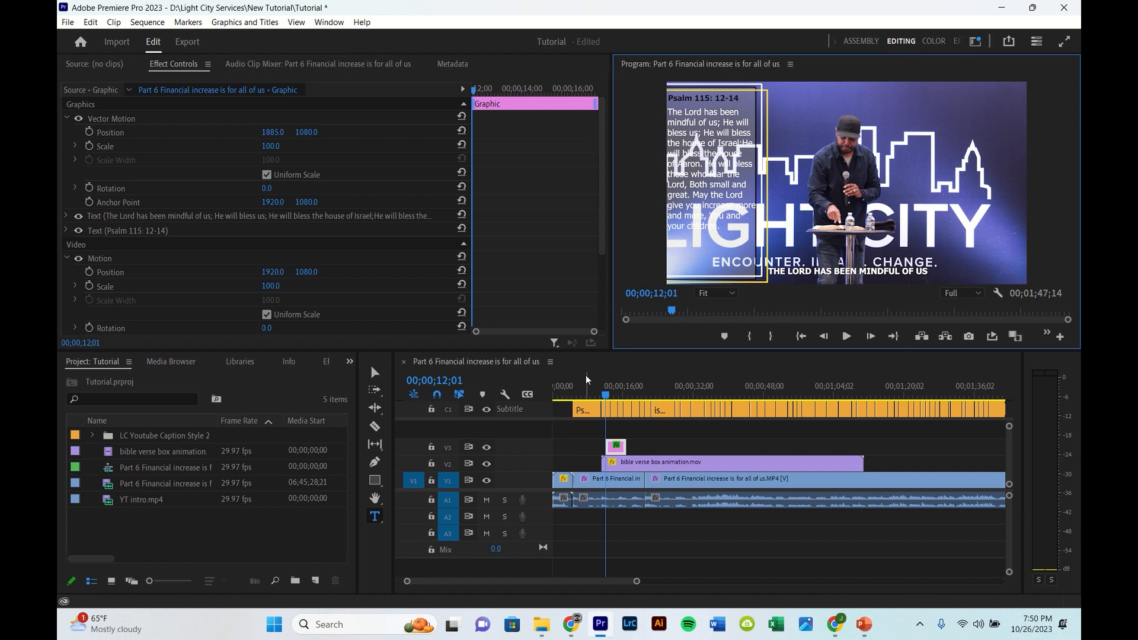
{"action": "left_click", "coordinate": [590, 391]}
{"action": "key", "text": "space"}
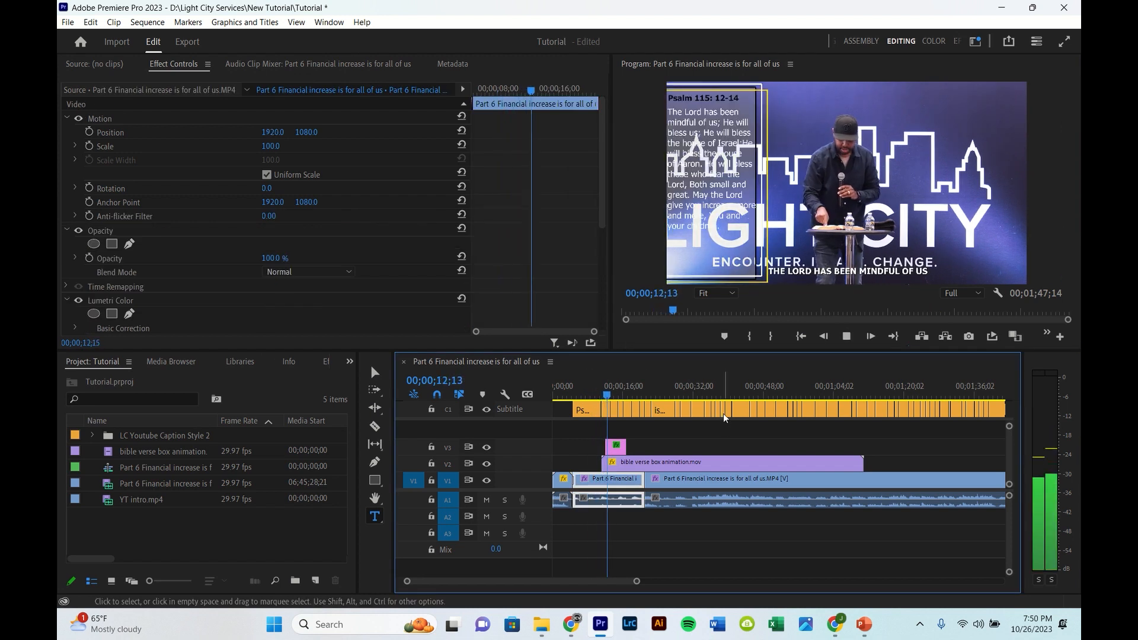
{"action": "key", "text": "space"}
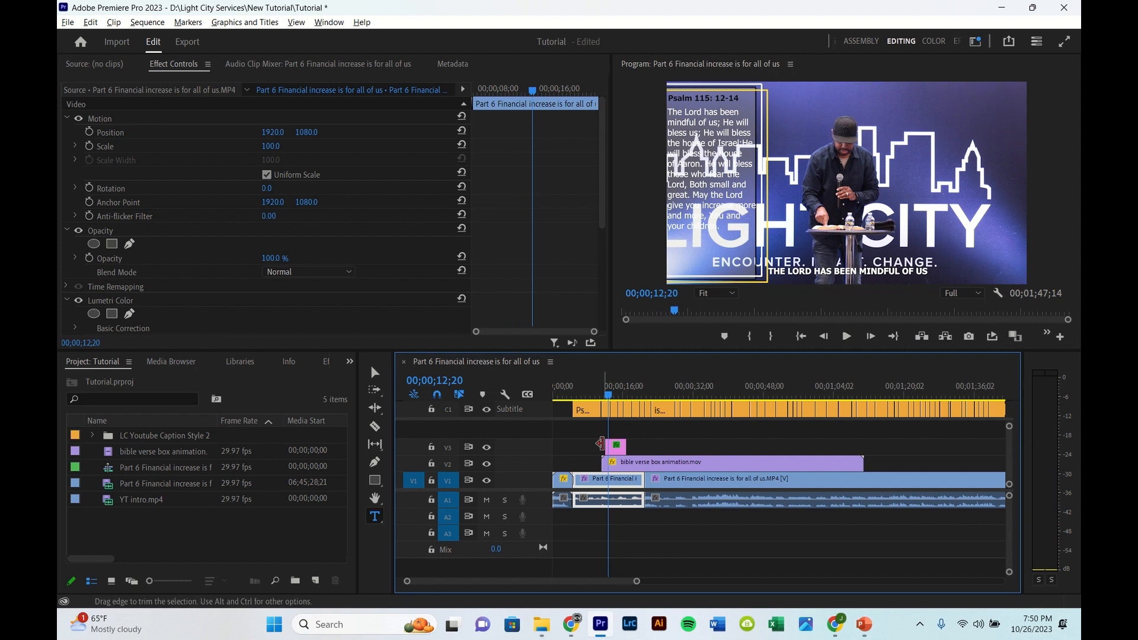
- Move the verse text graphic on V3 earlier so that it starts at 00;00;11;12
{"action": "scroll", "coordinate": [601, 444], "scroll_direction": "up", "scroll_amount": 6}
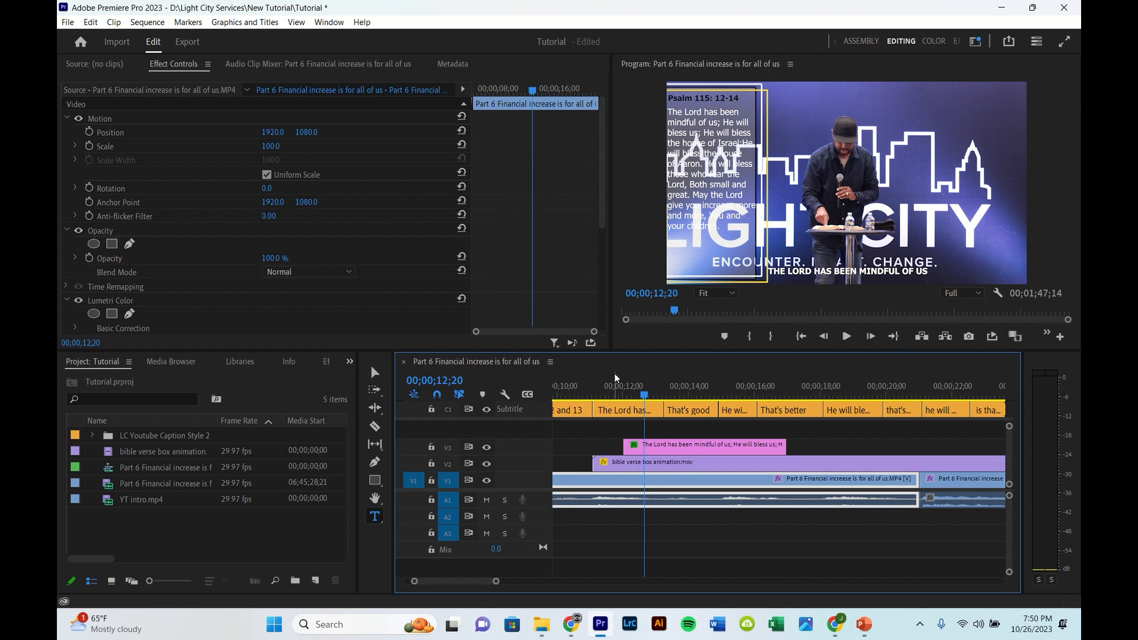
{"action": "left_click", "coordinate": [656, 449]}
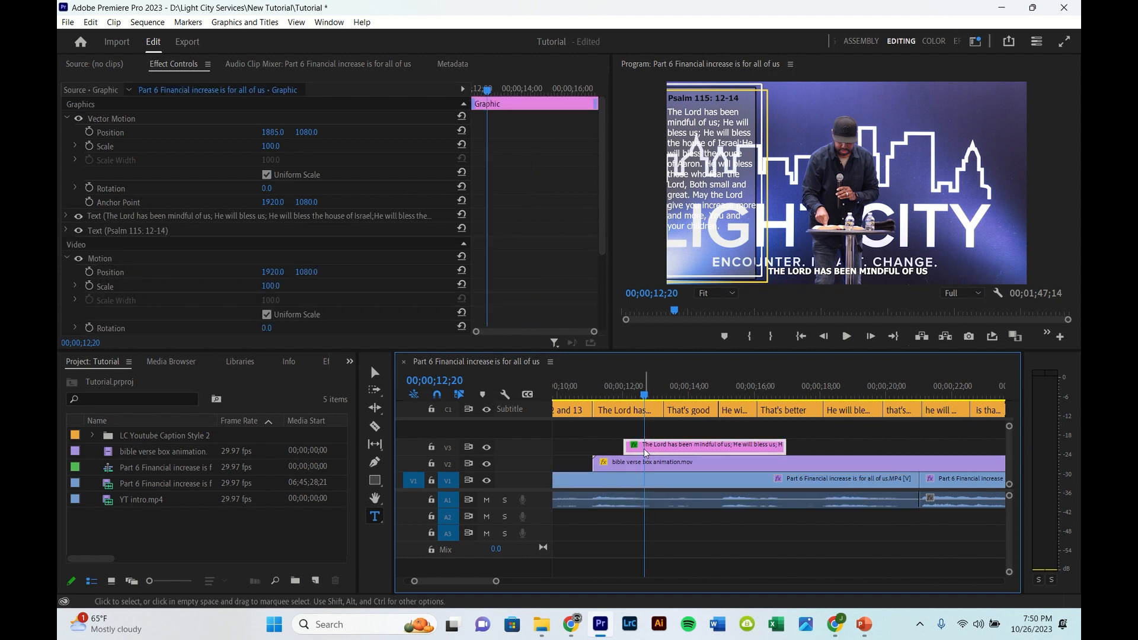
{"action": "left_click_drag", "start_coordinate": [653, 452], "coordinate": [623, 449]}
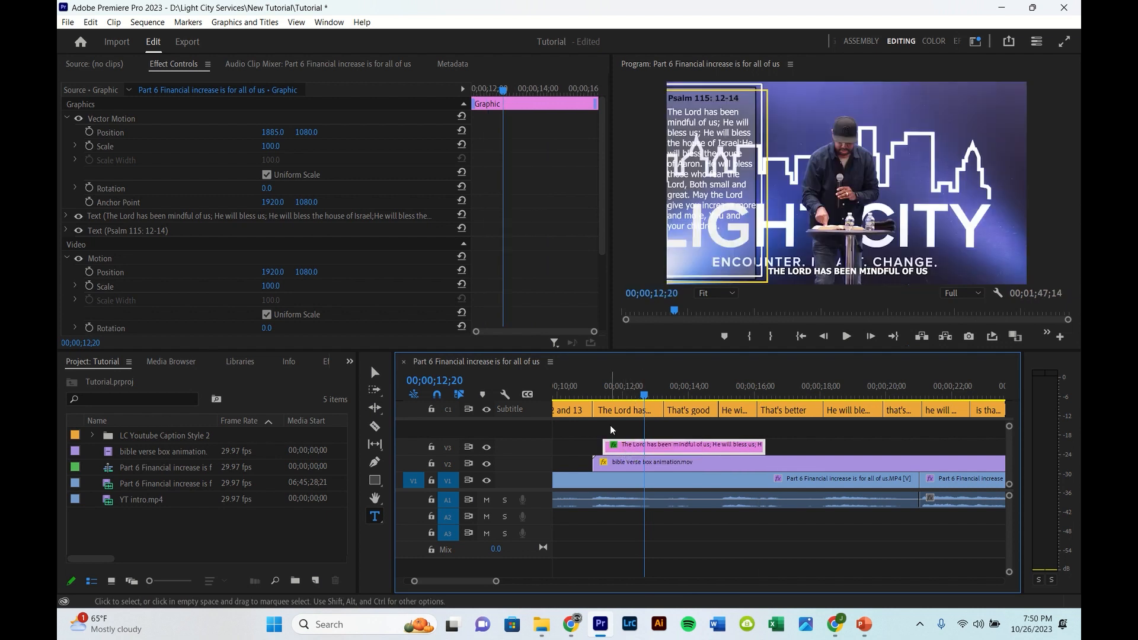
- Enable Opacity keyframing for the verse graphic at 00;00;11;12 and set that keyframe to 0%
{"action": "left_click", "coordinate": [613, 391]}
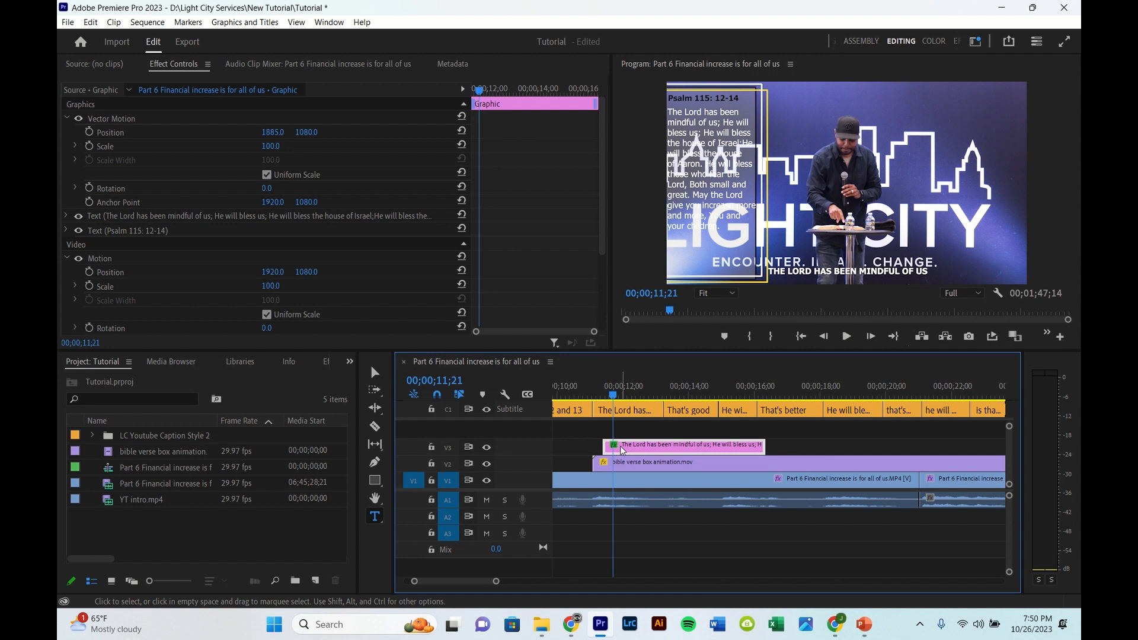
{"action": "left_click_drag", "start_coordinate": [615, 396], "coordinate": [605, 401]}
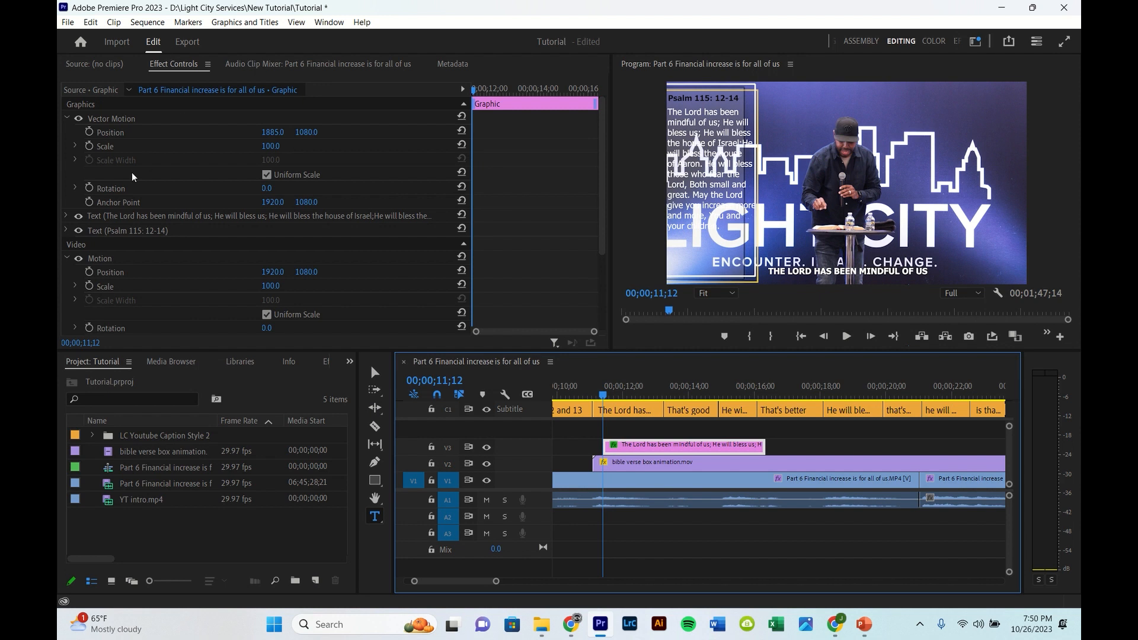
{"action": "scroll", "coordinate": [126, 218], "scroll_direction": "down", "scroll_amount": 4}
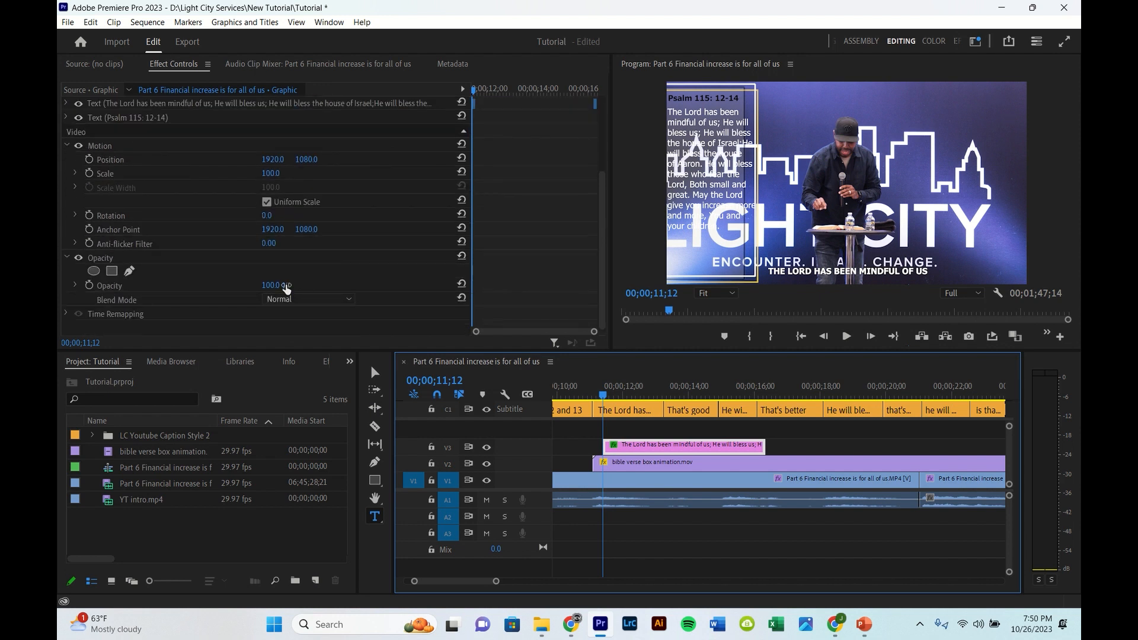
{"action": "left_click", "coordinate": [89, 286]}
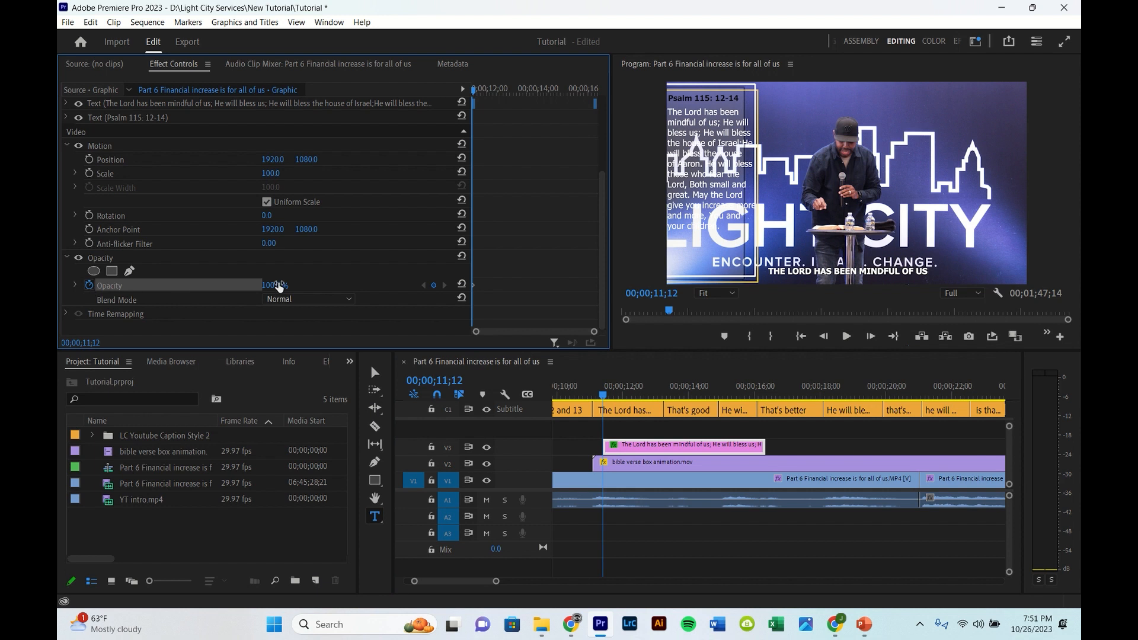
{"action": "left_click_drag", "start_coordinate": [278, 287], "coordinate": [248, 287]}
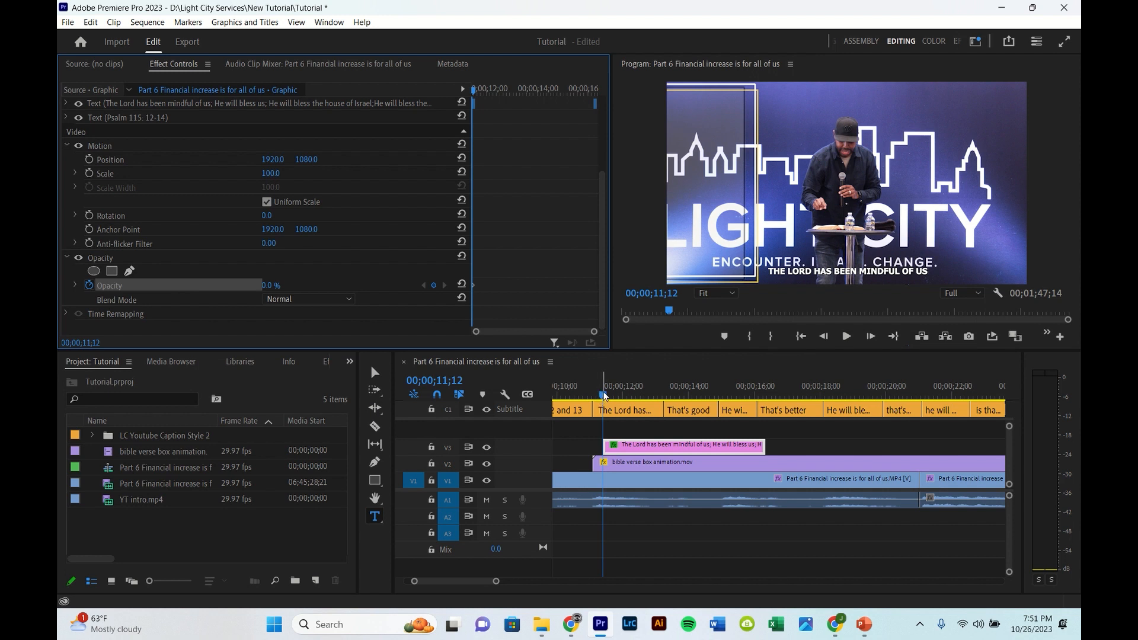
- Add a 100% Opacity keyframe to the verse graphic at 00;00;11;24 to complete the fade-in
{"action": "left_click_drag", "start_coordinate": [604, 395], "coordinate": [618, 388]}
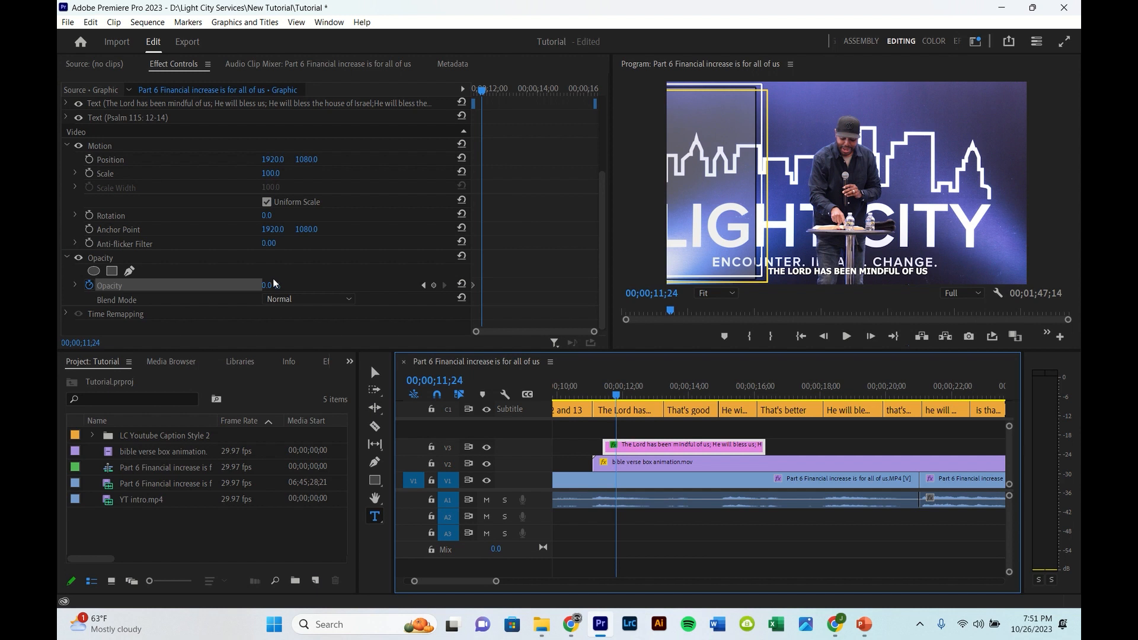
{"action": "left_click_drag", "start_coordinate": [268, 287], "coordinate": [332, 287]}
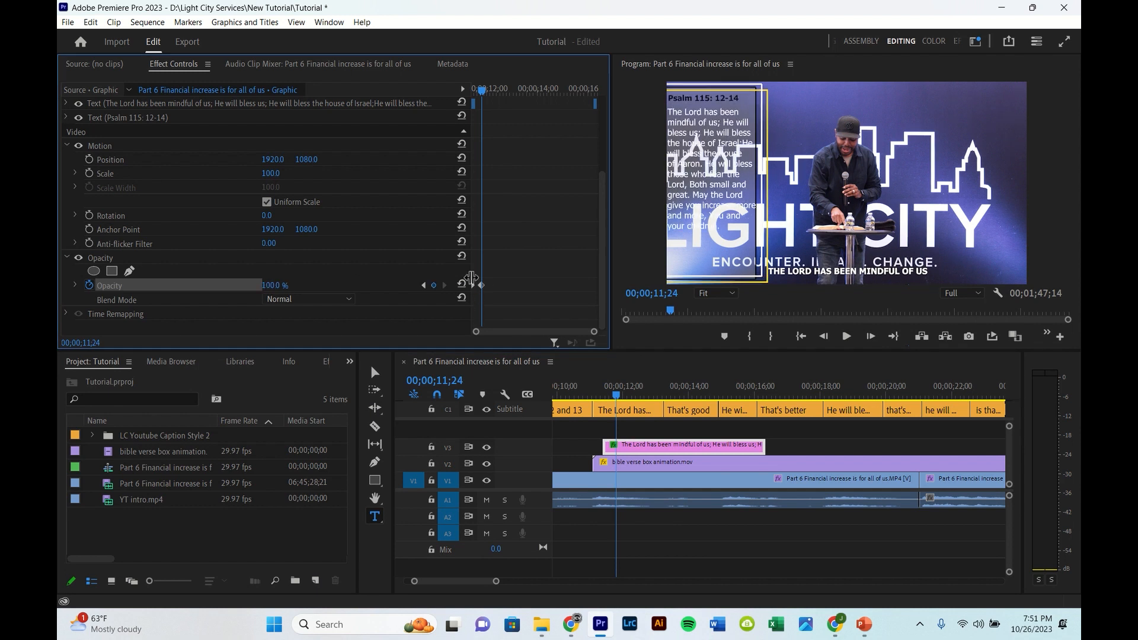
{"action": "mouse_move", "coordinate": [481, 90]}
{"action": "left_mouse_down"}
{"action": "mouse_move", "coordinate": [472, 95]}
{"action": "mouse_move", "coordinate": [485, 91]}
{"action": "left_mouse_up"}
- Play the sequence twice from about 00;00;11;00 to review the verse text's fade-in with the box animation
{"action": "left_click", "coordinate": [591, 389]}
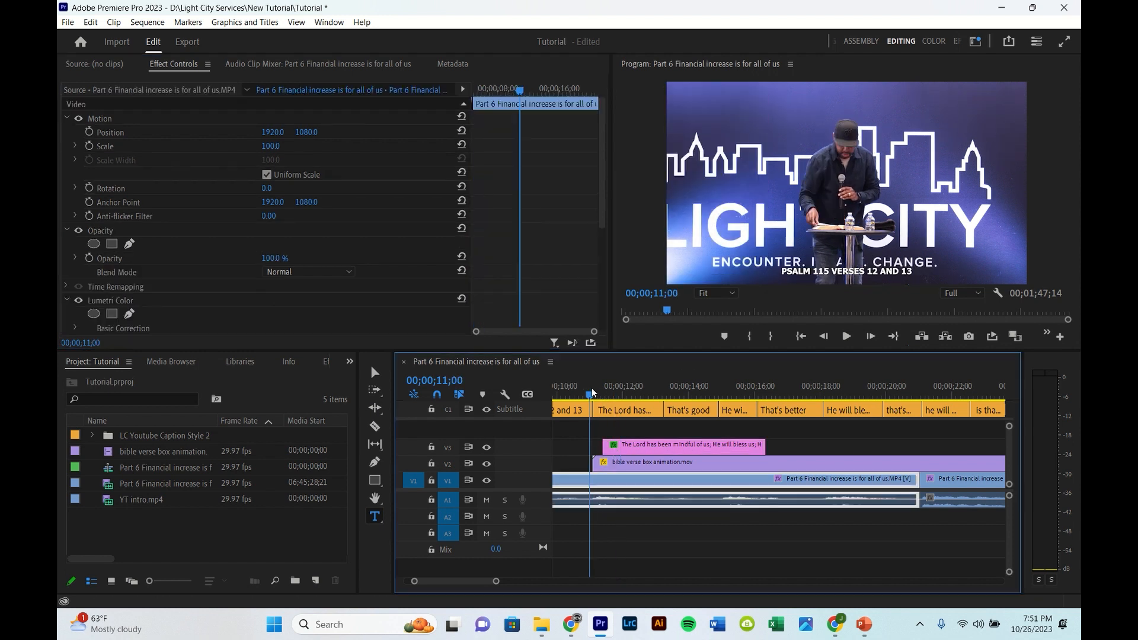
{"action": "key", "text": "space"}
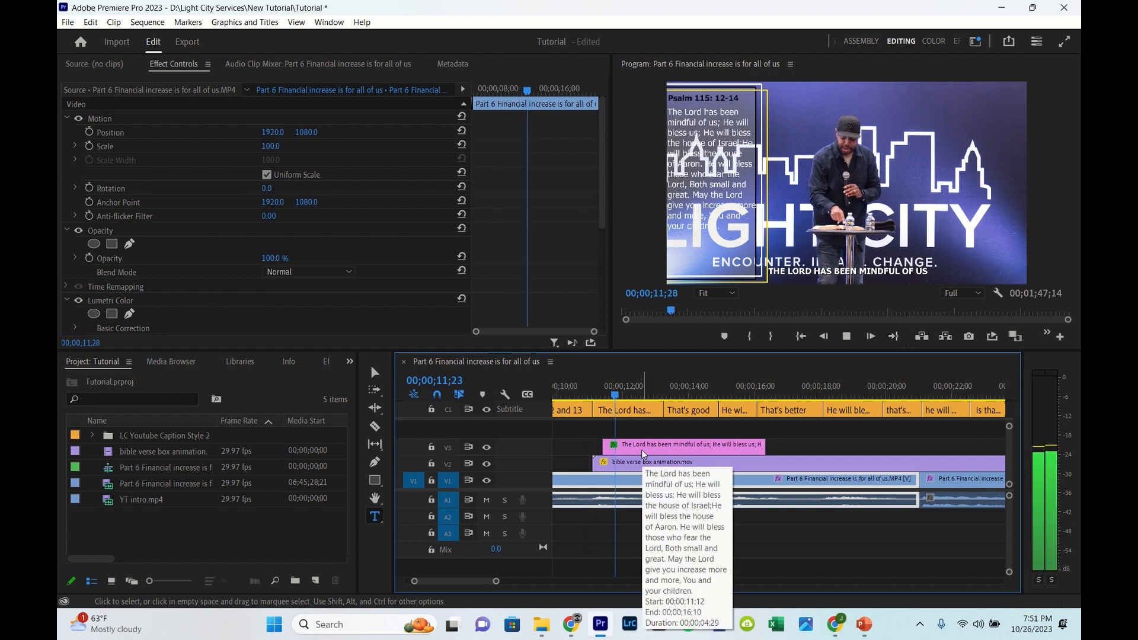
{"action": "left_click", "coordinate": [581, 394]}
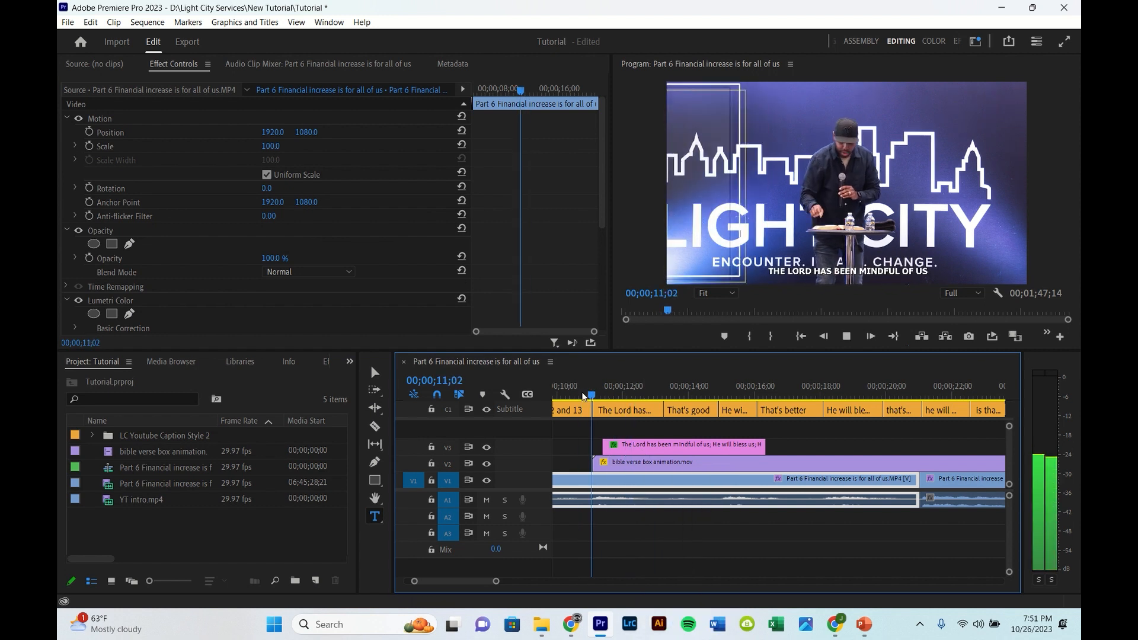
{"action": "key", "text": "space"}
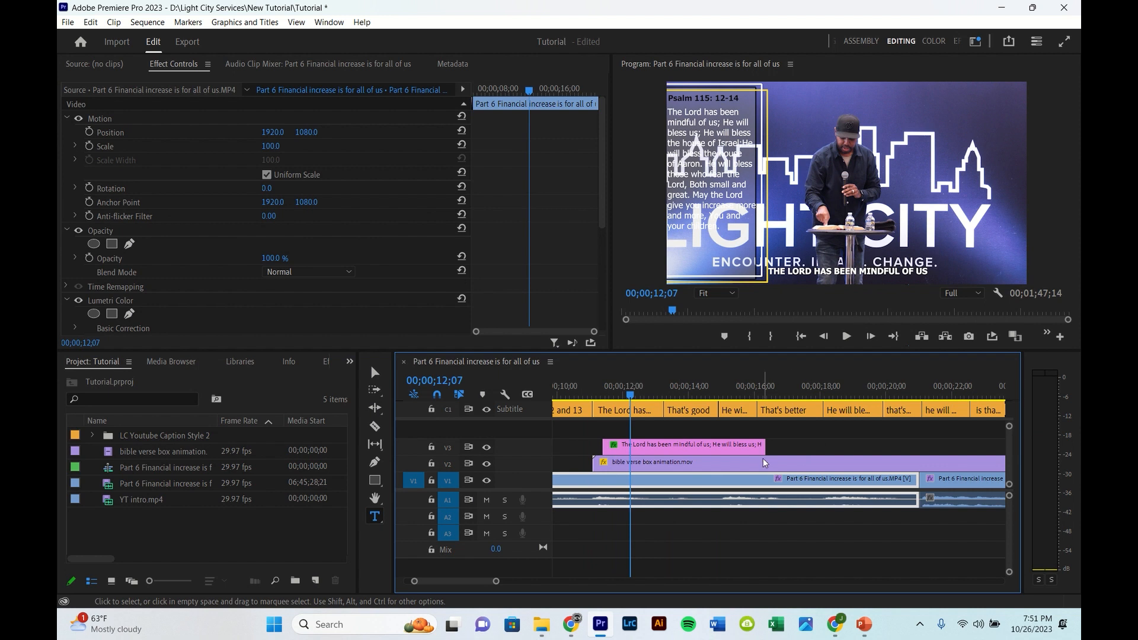
- Extend the end of the verse text graphic on V3 toward the end of the verse box animation clip
{"action": "left_click_drag", "start_coordinate": [764, 448], "coordinate": [899, 450]}
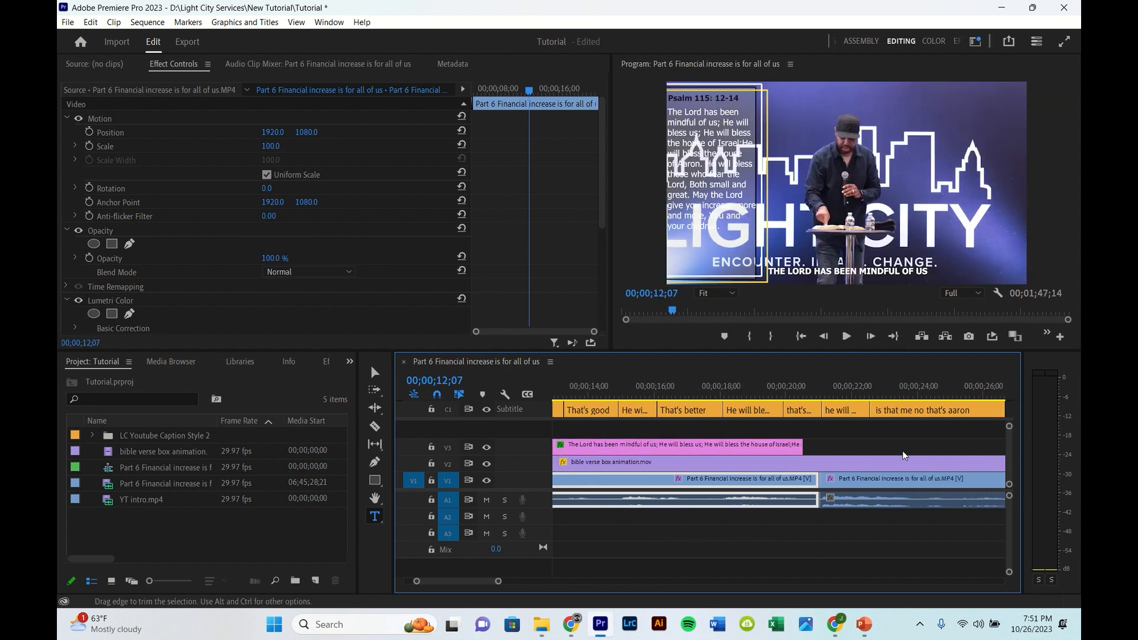
{"action": "key", "text": "minus"}
{"action": "left_click_drag", "start_coordinate": [782, 448], "coordinate": [877, 449]}
{"action": "scroll", "coordinate": [877, 450], "scroll_direction": "down", "scroll_amount": 3}
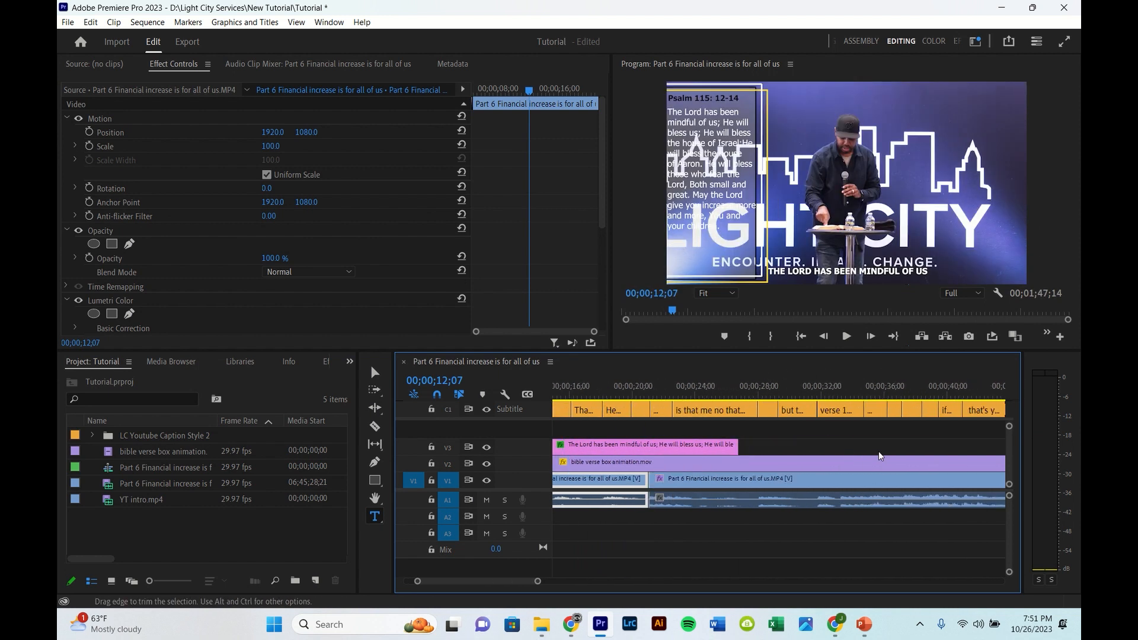